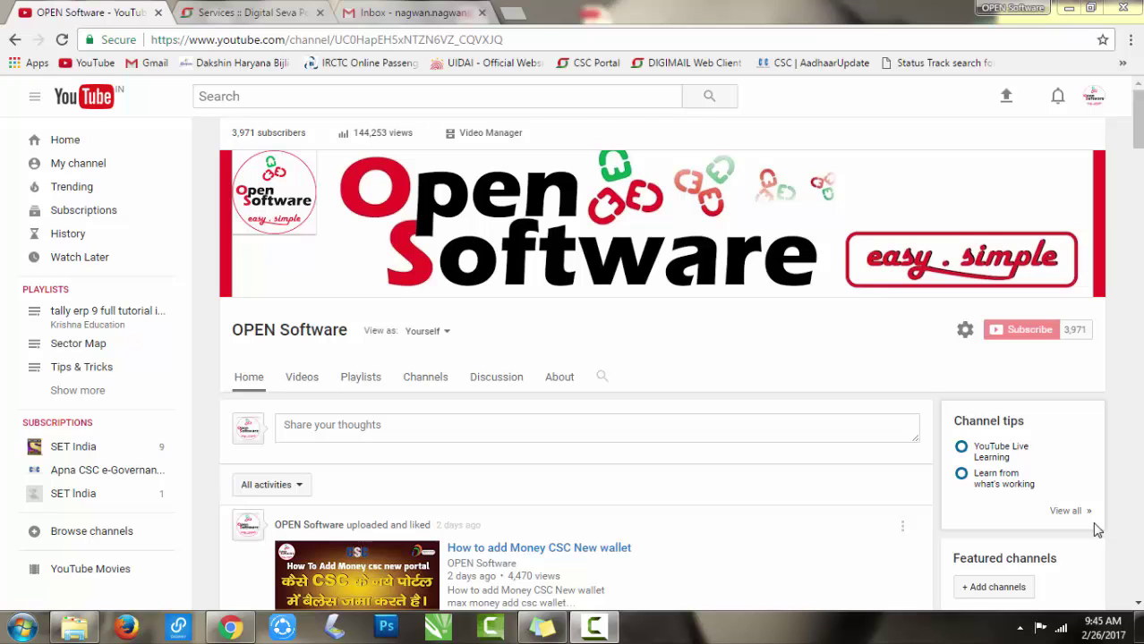
- Switch to the Digital Seva portal and look through the full catalogue of services
{"action": "left_click", "coordinate": [286, 10]}
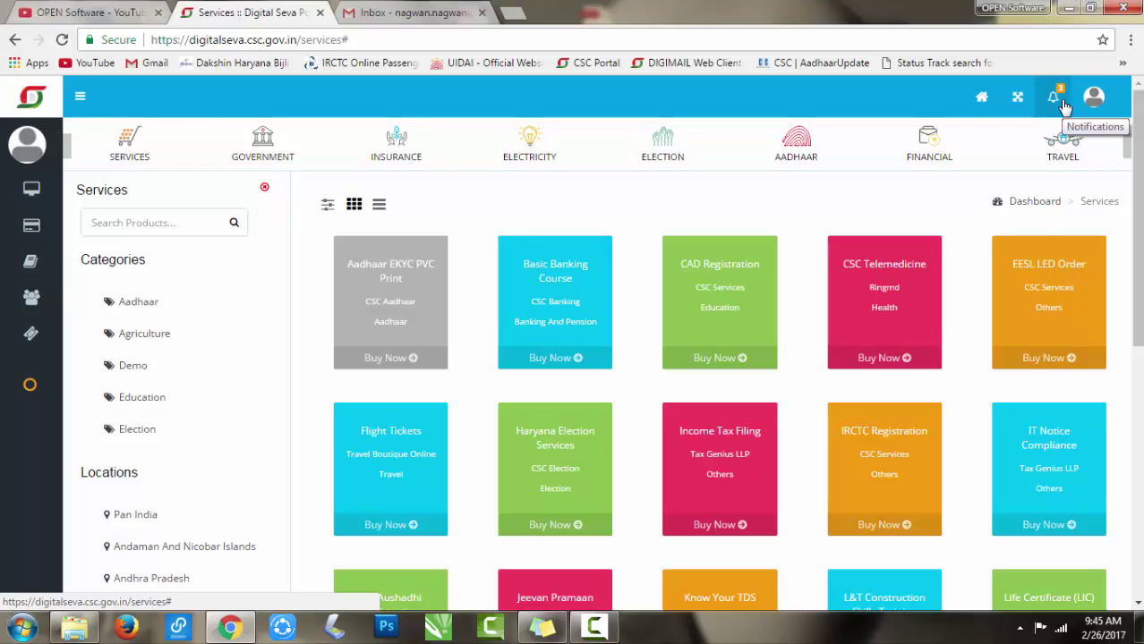
{"action": "scroll", "coordinate": [703, 406], "scroll_direction": "down", "scroll_amount": 2}
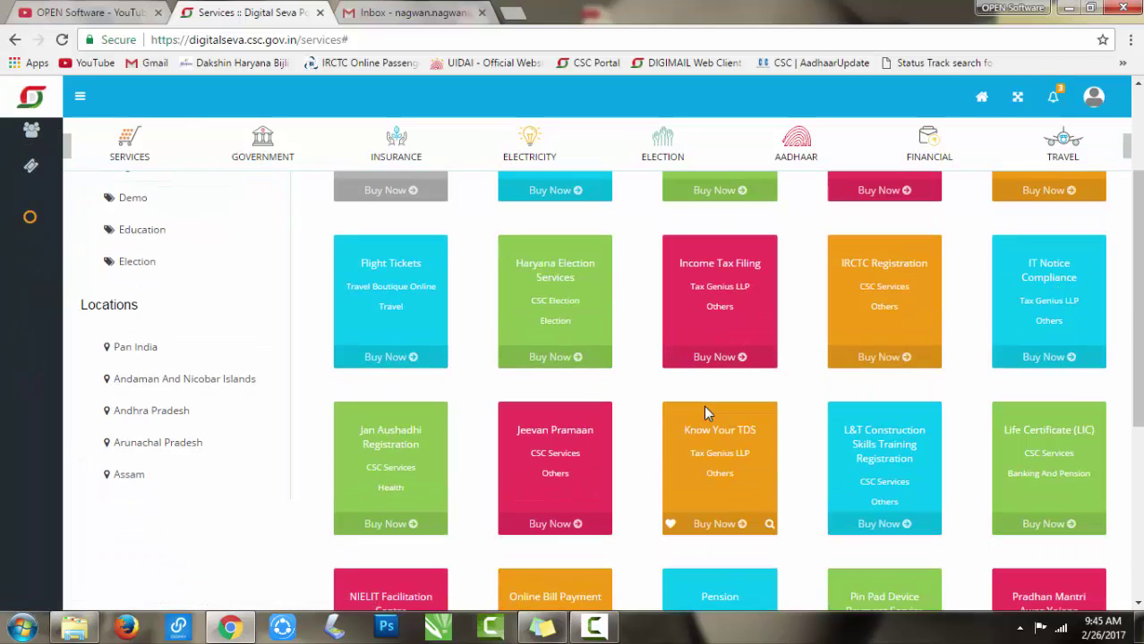
{"action": "scroll", "coordinate": [706, 412], "scroll_direction": "down", "scroll_amount": 1}
{"action": "scroll", "coordinate": [705, 412], "scroll_direction": "down", "scroll_amount": 2}
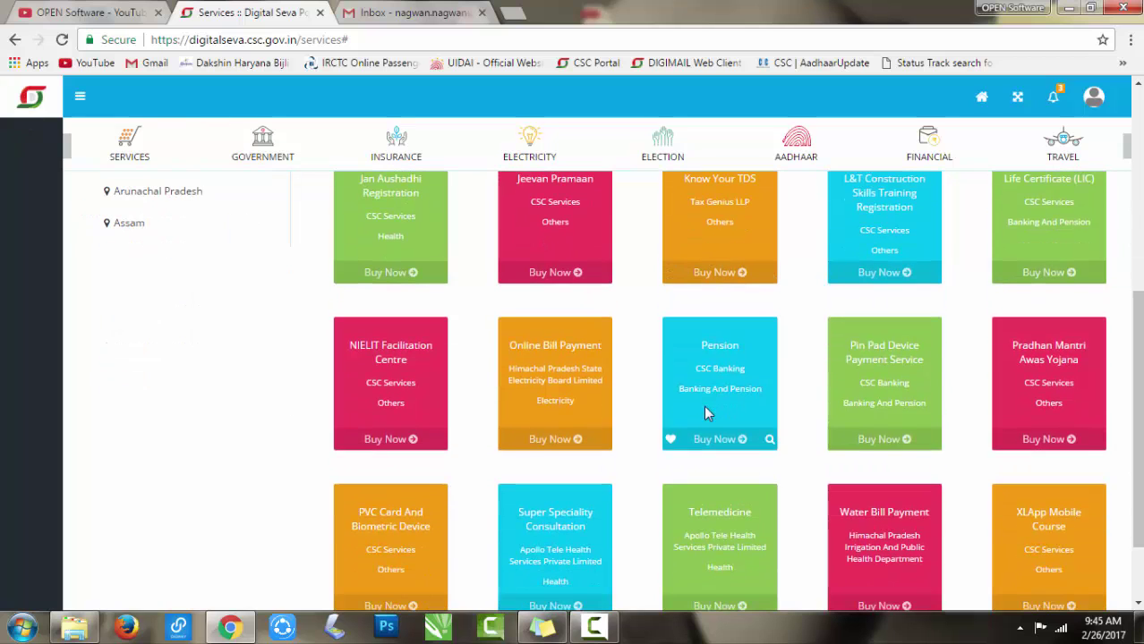
{"action": "scroll", "coordinate": [703, 405], "scroll_direction": "down", "scroll_amount": 2}
{"action": "scroll", "coordinate": [703, 405], "scroll_direction": "up", "scroll_amount": 6}
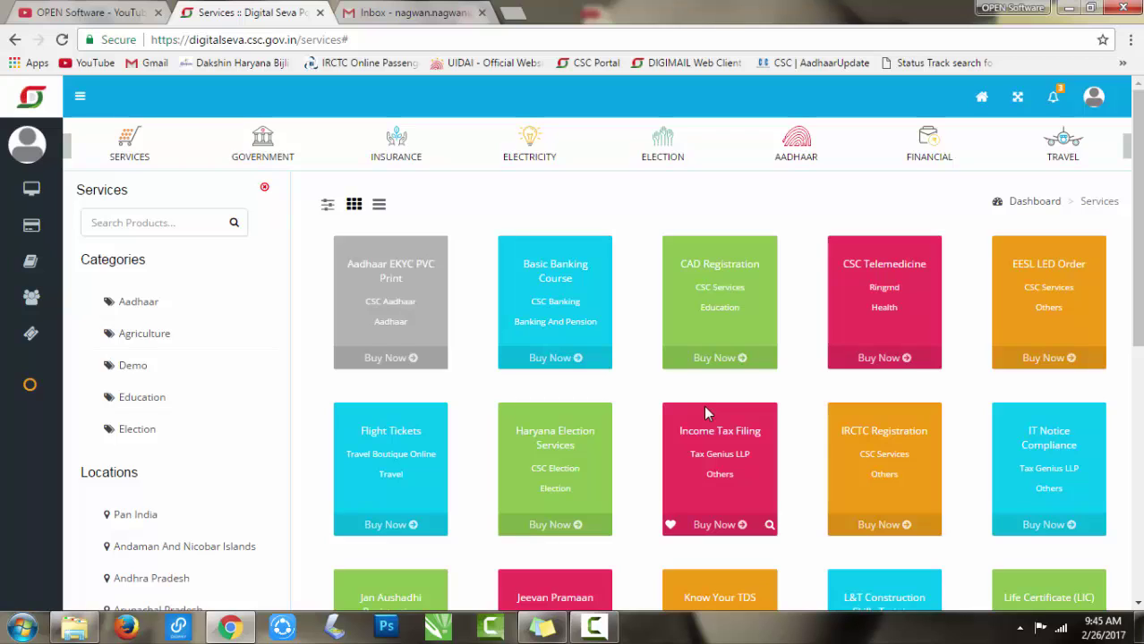
- Read the portal's notifications on mobile and email updates, wallet PIN privacy and Portal Services, dismissing the Windows color scheme prompt
{"action": "left_click", "coordinate": [1052, 101]}
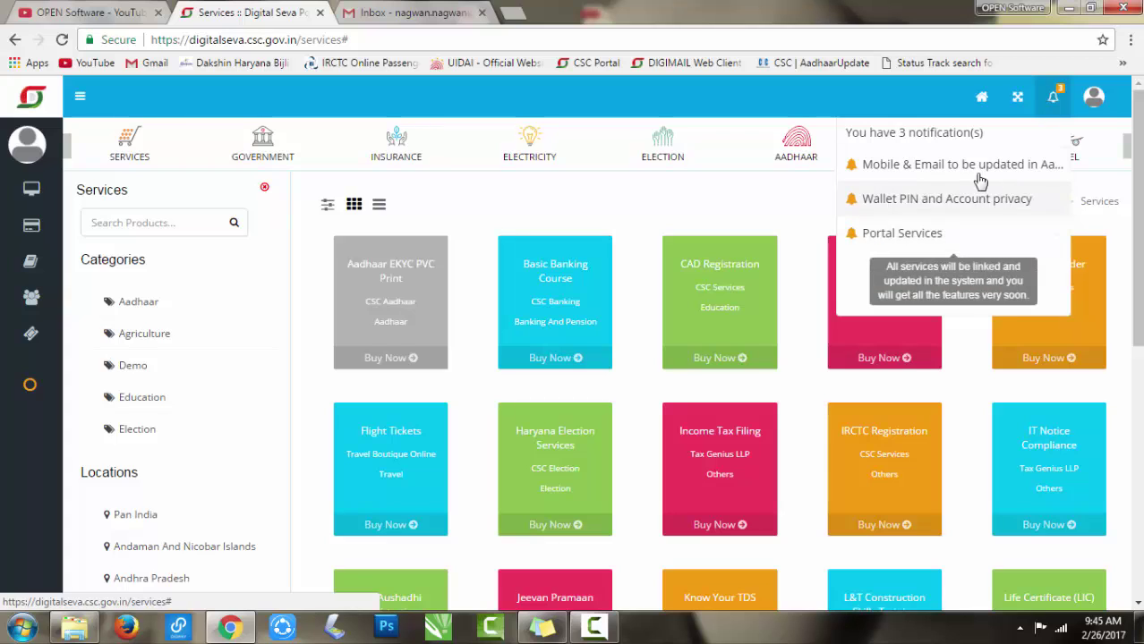
{"action": "mouse_move", "coordinate": [1012, 165]}
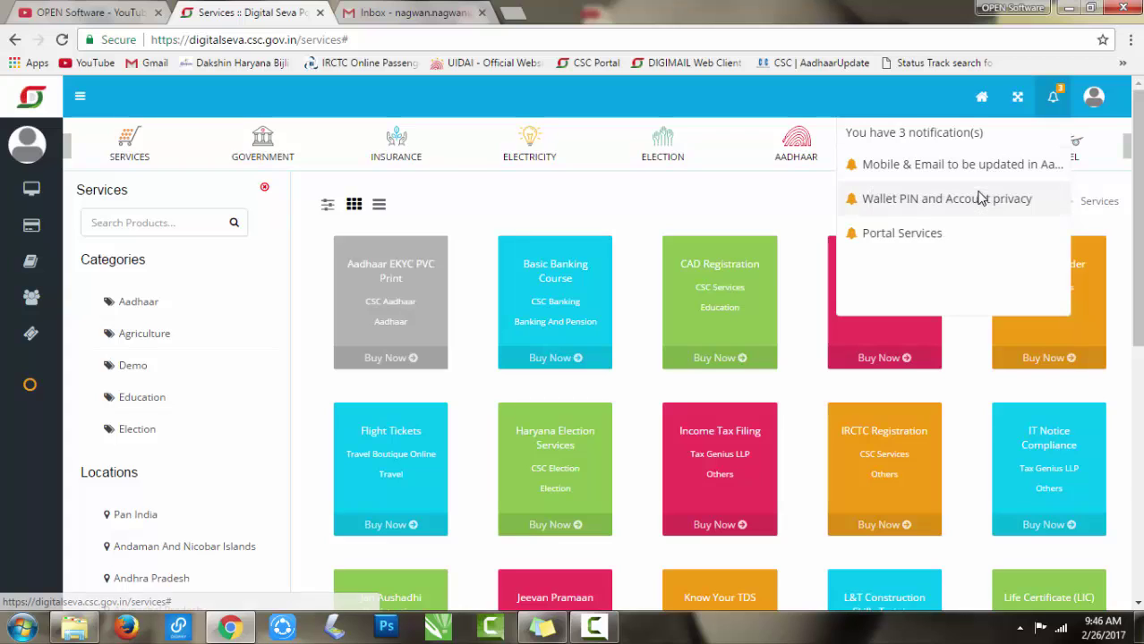
{"action": "mouse_move", "coordinate": [980, 200]}
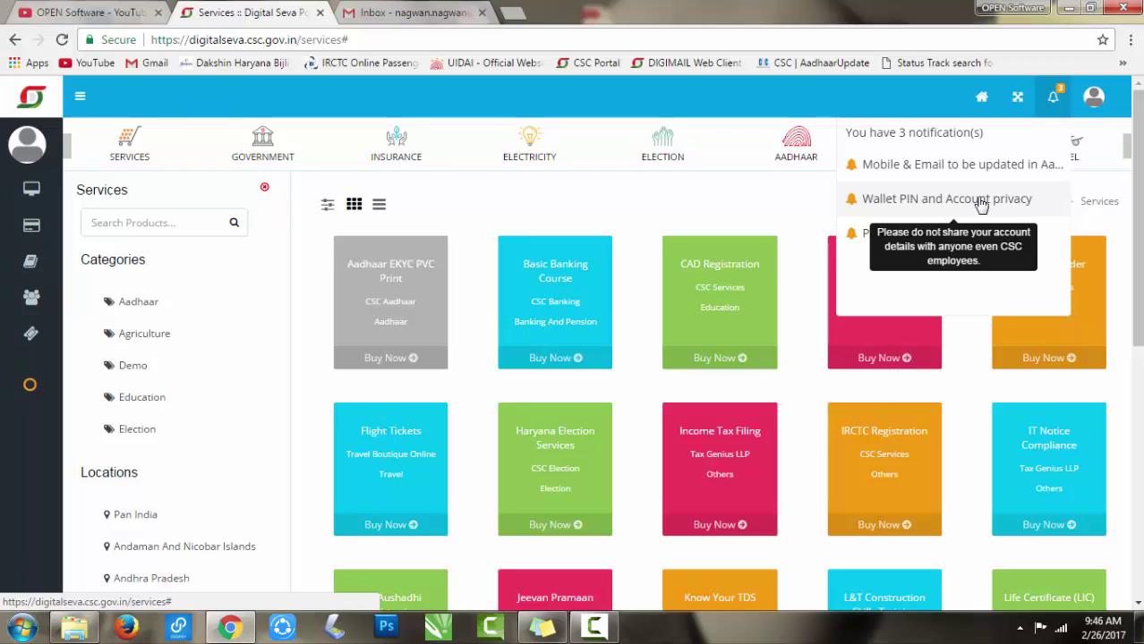
{"action": "mouse_move", "coordinate": [956, 244]}
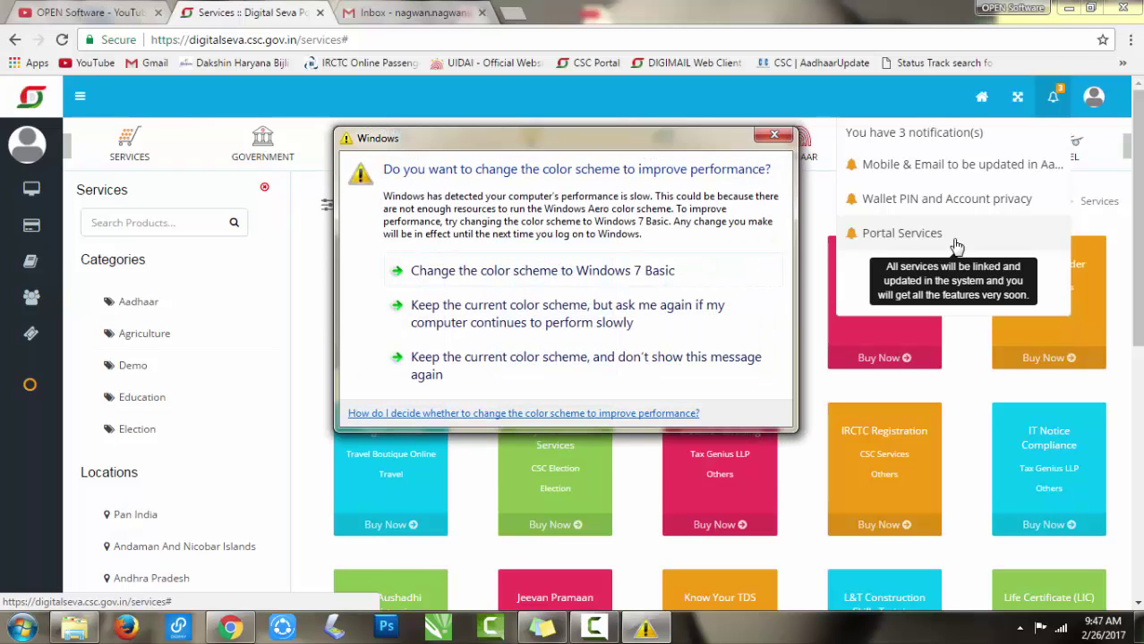
{"action": "left_click", "coordinate": [774, 135]}
{"action": "mouse_move", "coordinate": [1013, 245]}
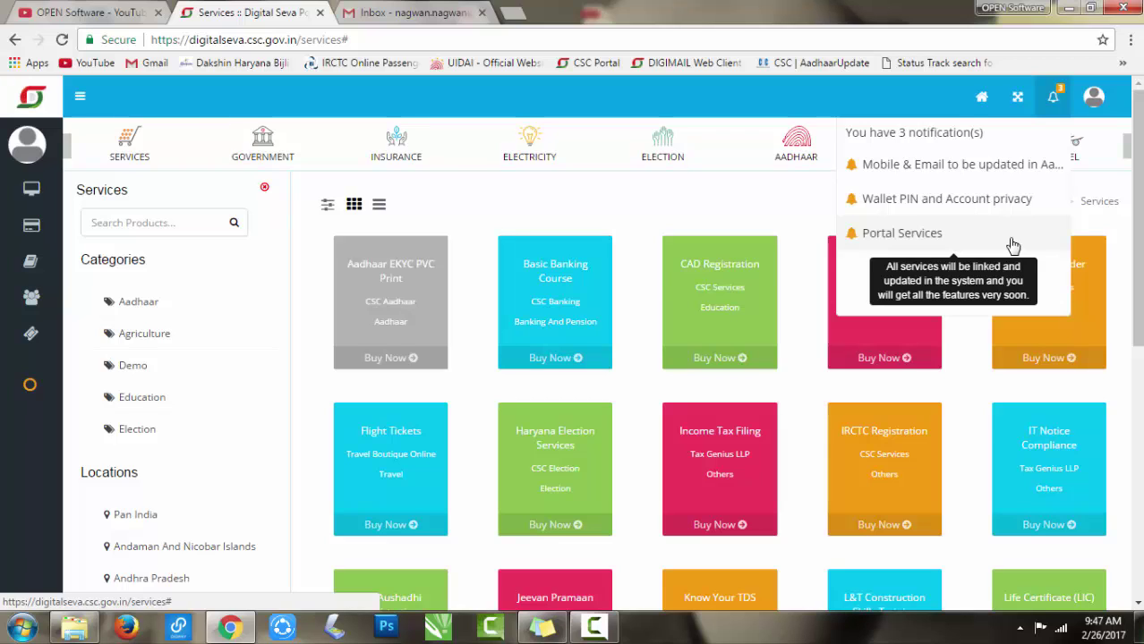
{"action": "left_click", "coordinate": [662, 219]}
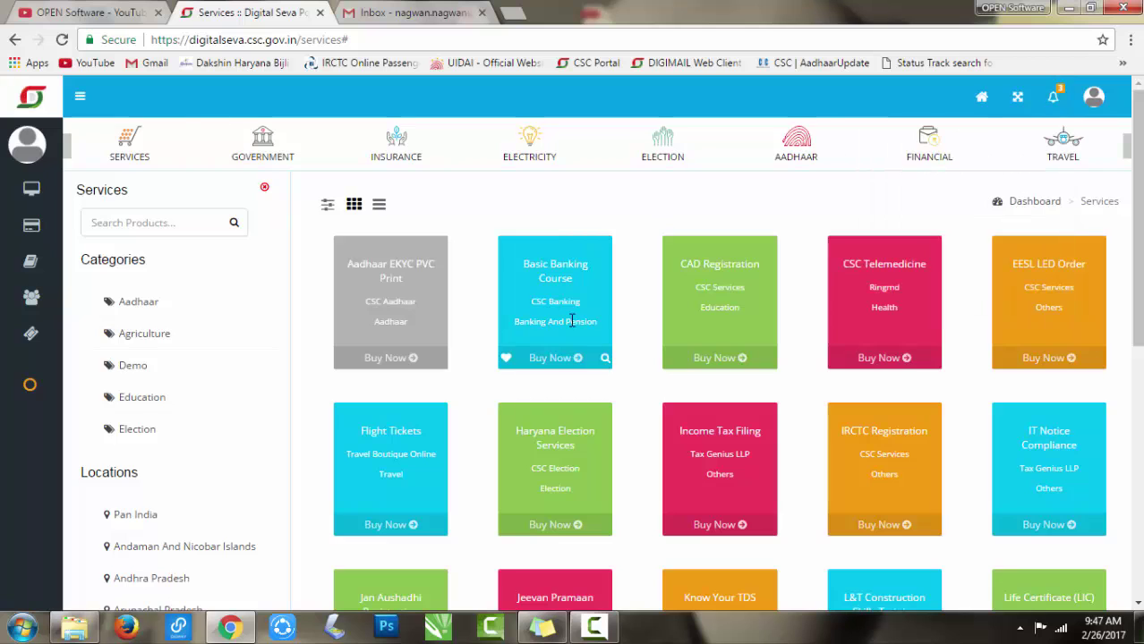
{"action": "scroll", "coordinate": [653, 306], "scroll_direction": "down", "scroll_amount": 6}
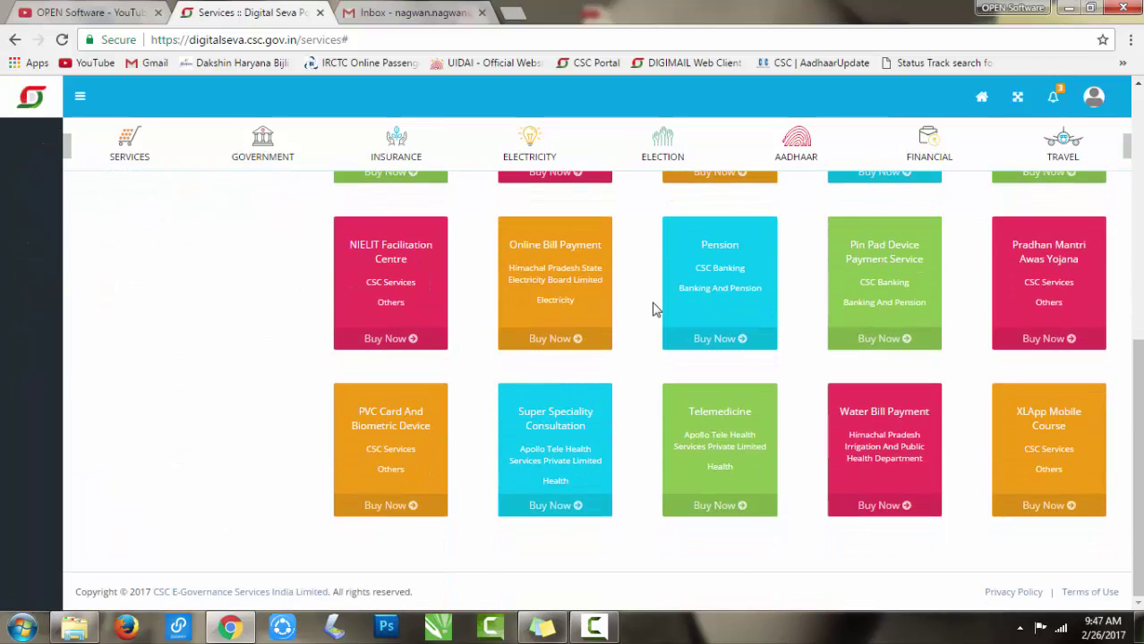
{"action": "scroll", "coordinate": [653, 309], "scroll_direction": "up", "scroll_amount": 8}
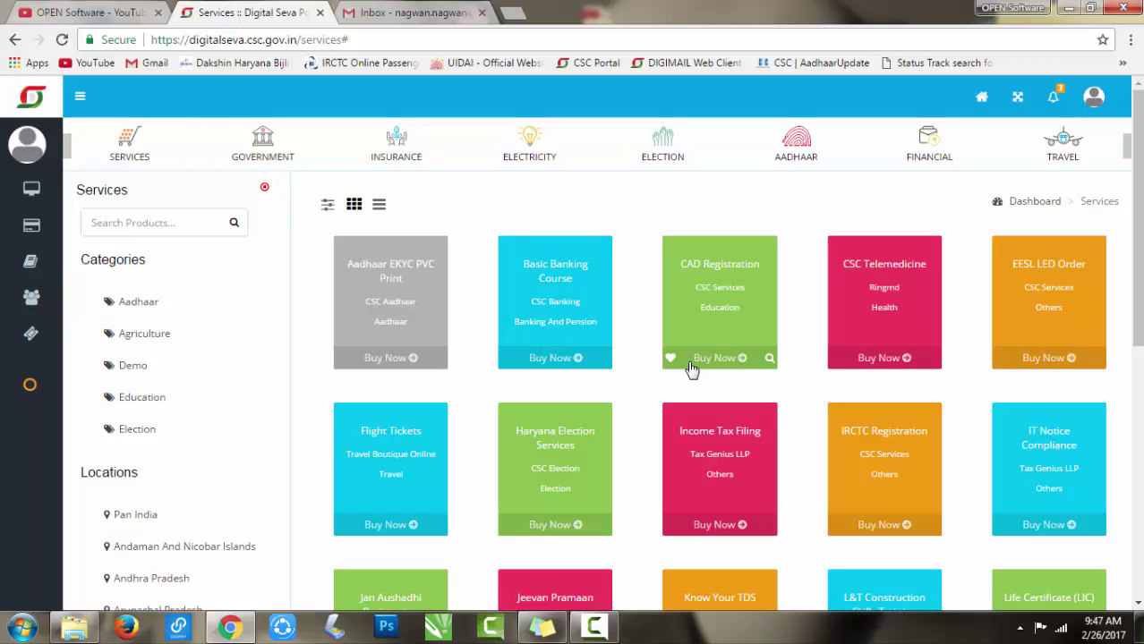
{"action": "left_click", "coordinate": [612, 630]}
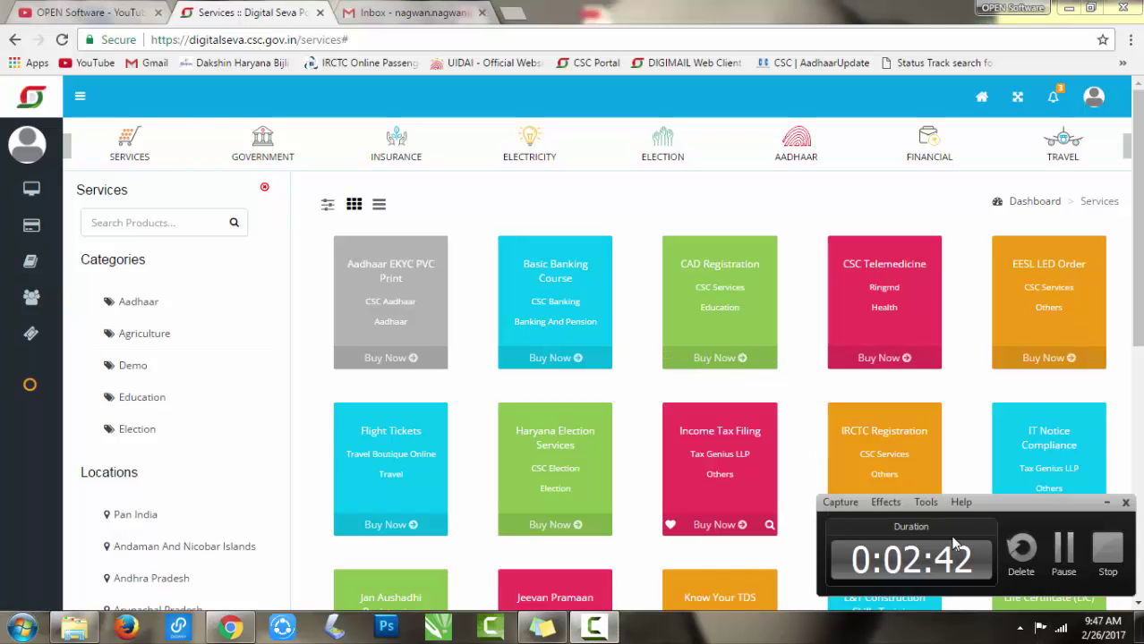
{"action": "left_click", "coordinate": [1063, 551]}
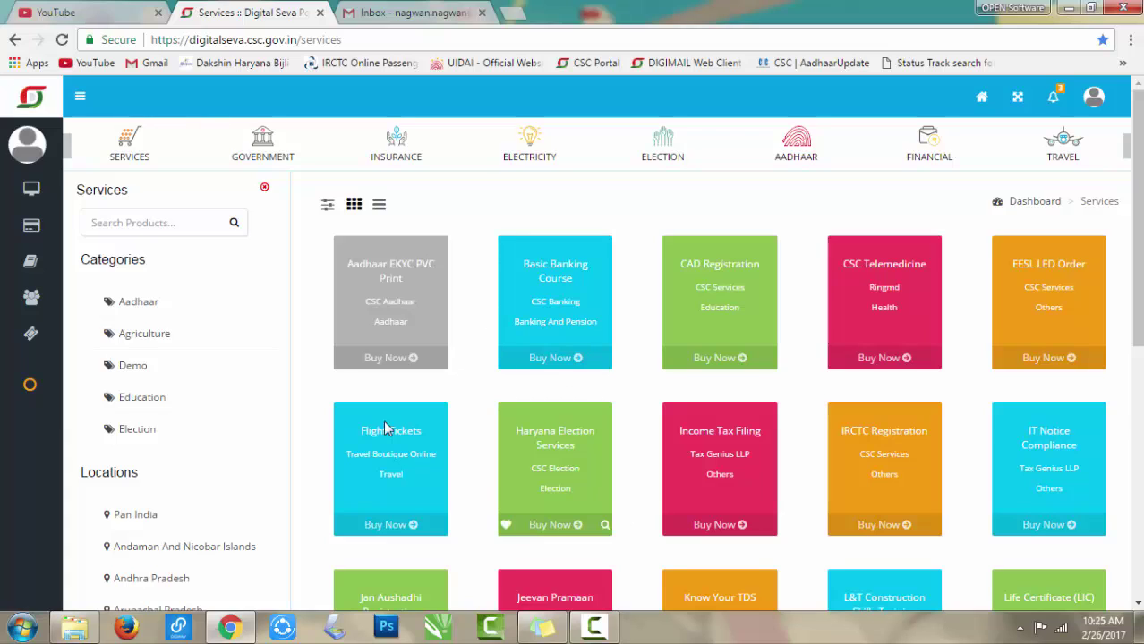
- Look through the services catalogue in full-screen view and return to the normal browser view
{"action": "mouse_move", "coordinate": [349, 367]}
{"action": "left_click", "coordinate": [1017, 97]}
{"action": "scroll", "coordinate": [811, 225], "scroll_direction": "down", "scroll_amount": 5}
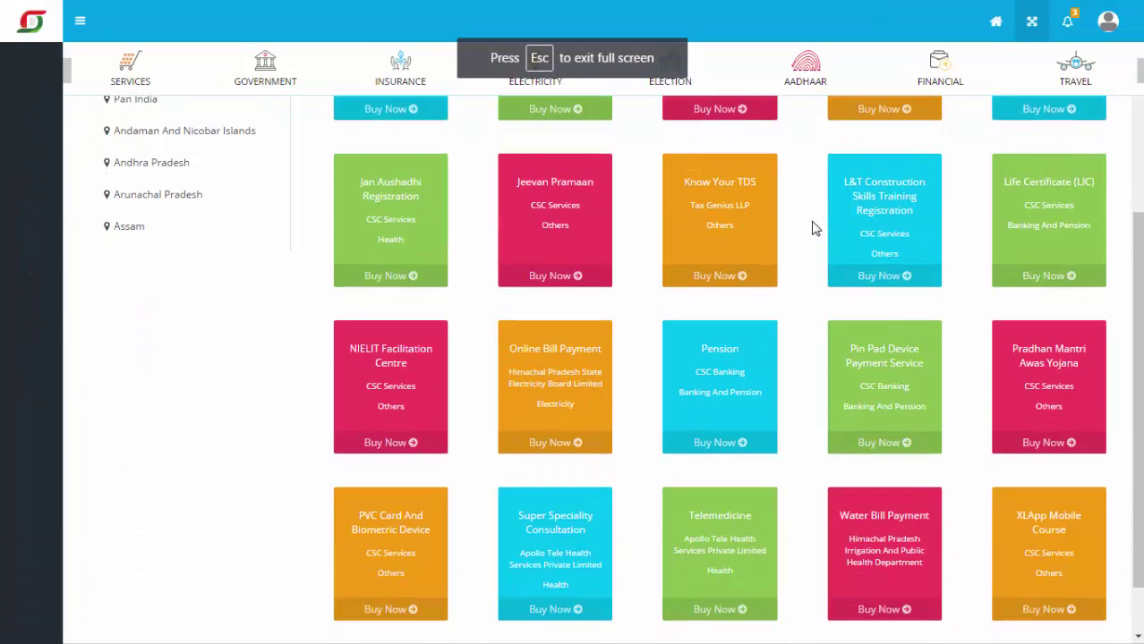
{"action": "scroll", "coordinate": [812, 226], "scroll_direction": "up", "scroll_amount": 4}
{"action": "scroll", "coordinate": [811, 226], "scroll_direction": "up", "scroll_amount": 1}
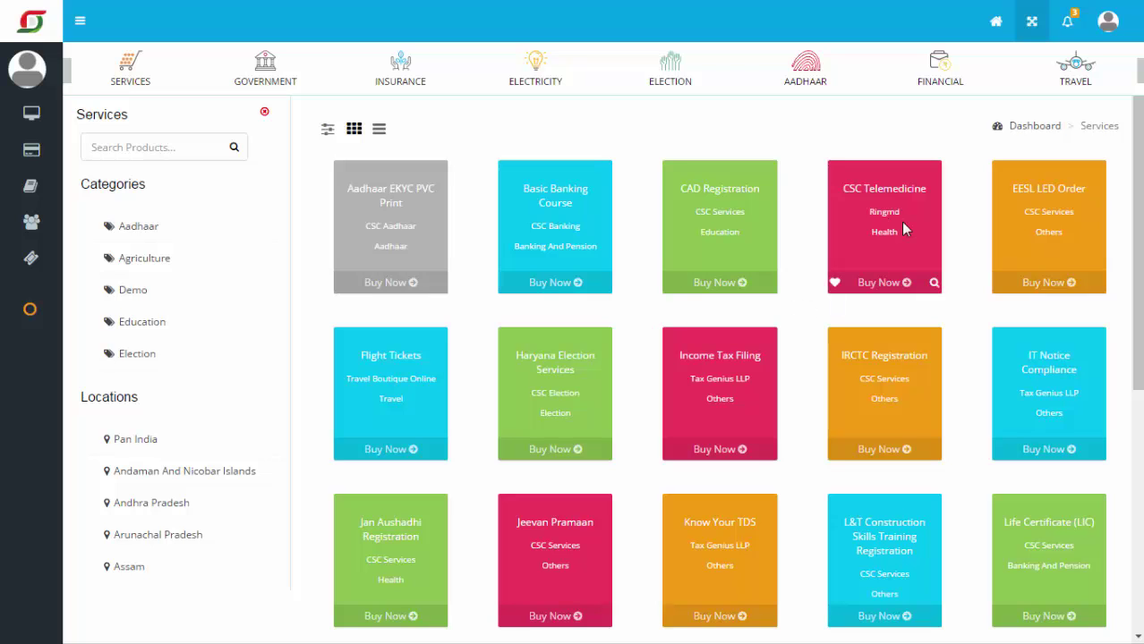
{"action": "scroll", "coordinate": [902, 224], "scroll_direction": "down", "scroll_amount": 5}
{"action": "scroll", "coordinate": [902, 230], "scroll_direction": "up", "scroll_amount": 5}
{"action": "left_click", "coordinate": [1031, 22]}
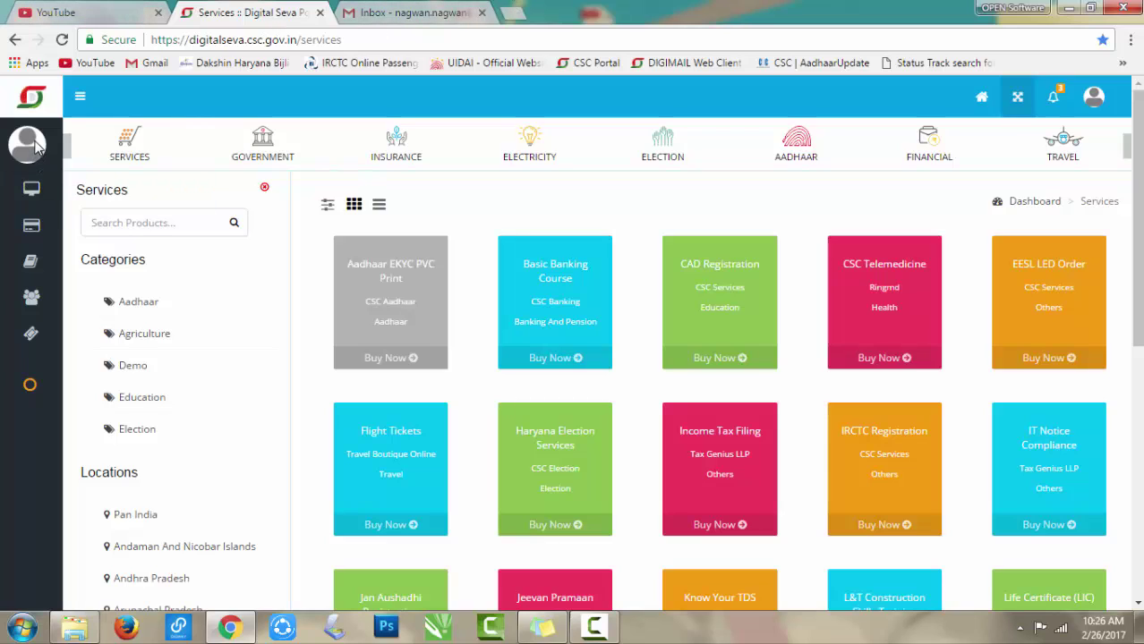
- Open the portal dashboard and examine the Overview tiles, the amount chart and the Monthly Insight figures
{"action": "left_click", "coordinate": [32, 190]}
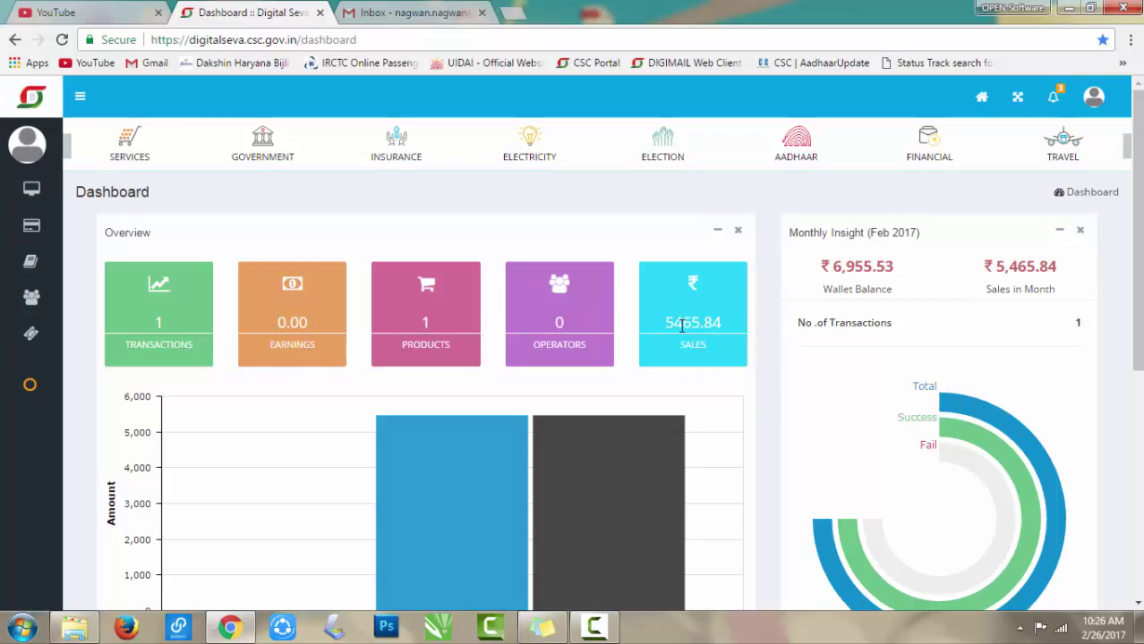
{"action": "scroll", "coordinate": [806, 280], "scroll_direction": "down", "scroll_amount": 1}
{"action": "scroll", "coordinate": [857, 259], "scroll_direction": "up", "scroll_amount": 1}
{"action": "scroll", "coordinate": [976, 286], "scroll_direction": "down", "scroll_amount": 2}
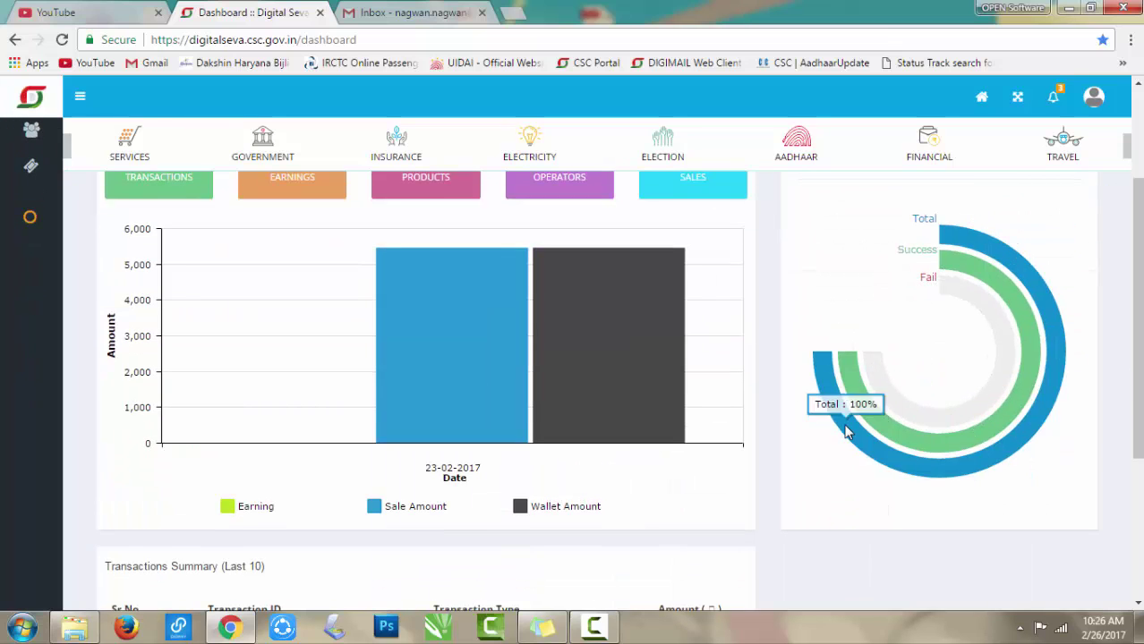
{"action": "scroll", "coordinate": [846, 432], "scroll_direction": "up", "scroll_amount": 2}
- Examine the dashboard's Transactions Summary (Last 10), including the amount of the first top-up, and compare it with the overview figures
{"action": "scroll", "coordinate": [847, 432], "scroll_direction": "down", "scroll_amount": 4}
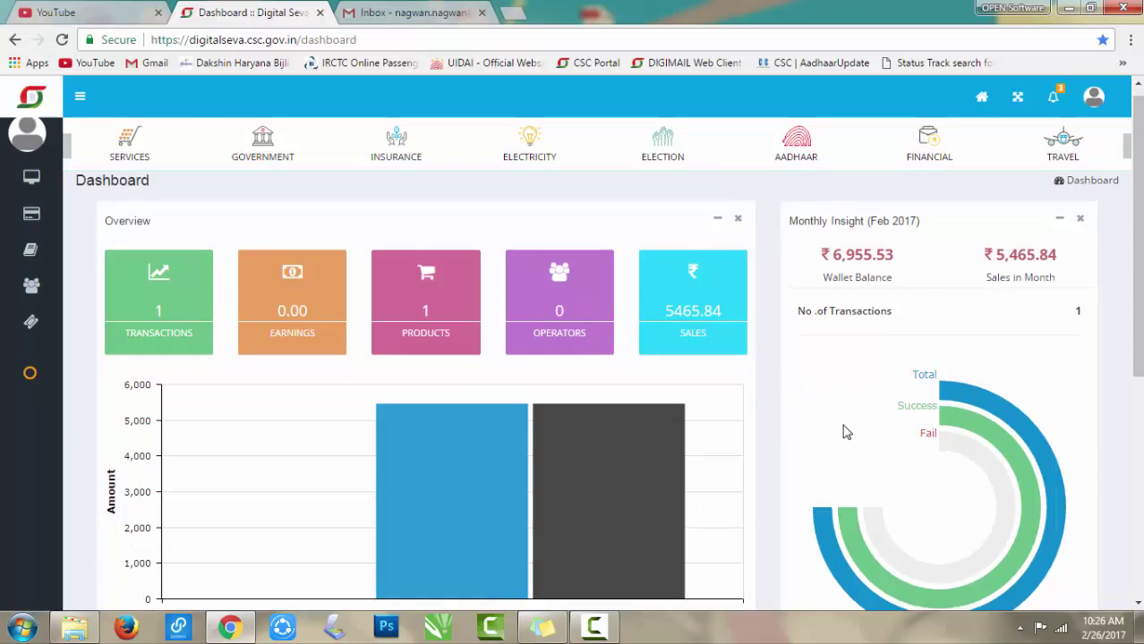
{"action": "scroll", "coordinate": [429, 437], "scroll_direction": "down", "scroll_amount": 1}
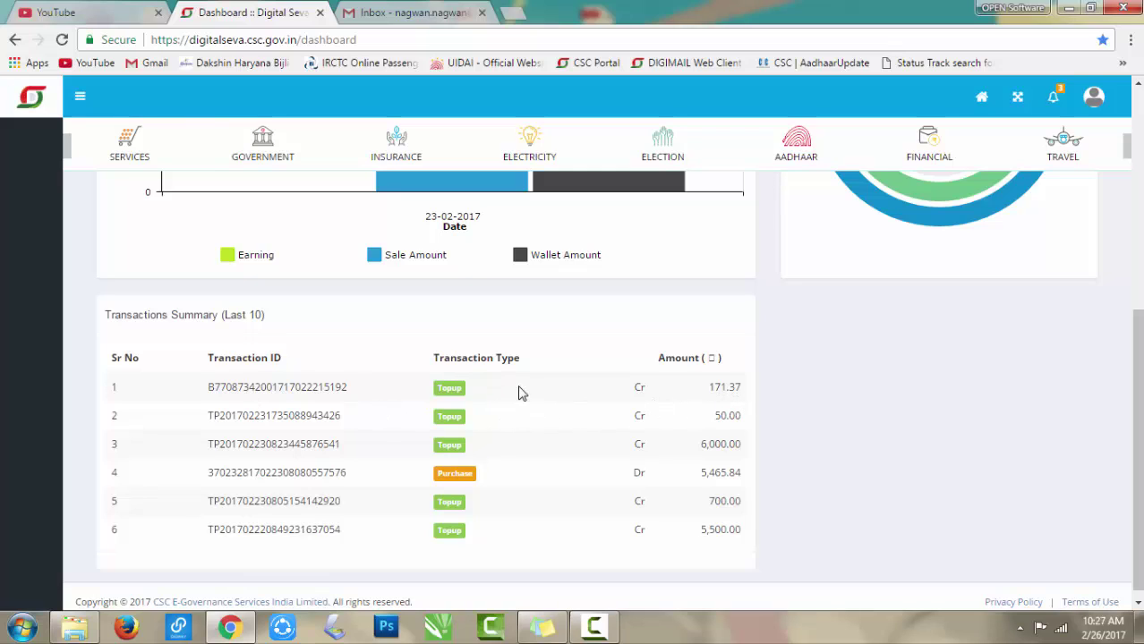
{"action": "double_click", "coordinate": [716, 387]}
{"action": "left_click", "coordinate": [700, 388]}
{"action": "scroll", "coordinate": [713, 394], "scroll_direction": "up", "scroll_amount": 3}
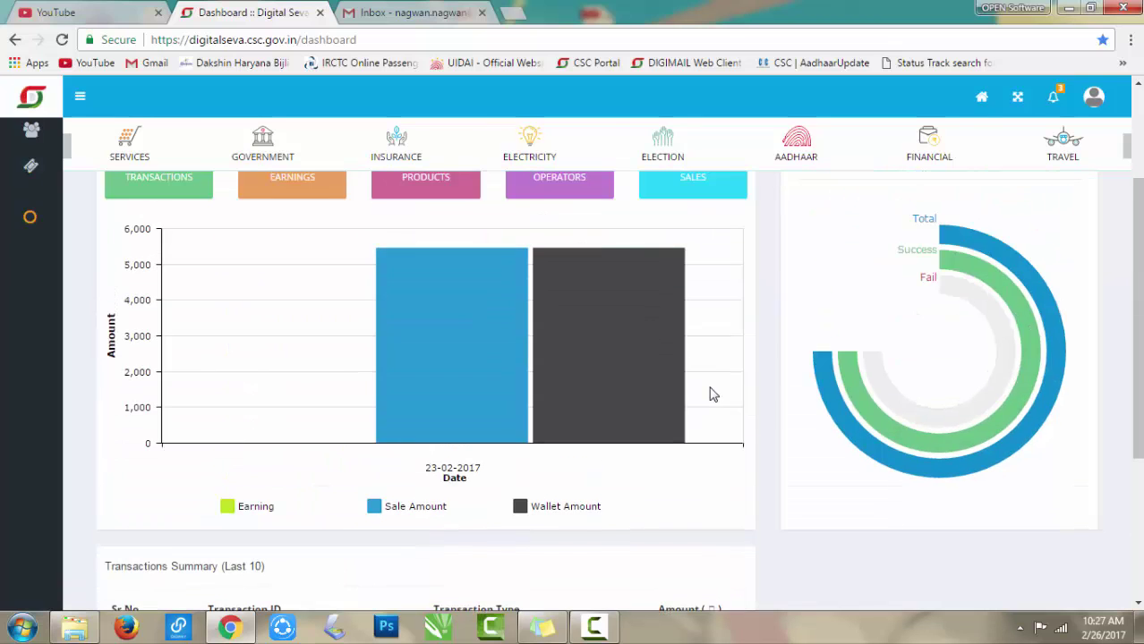
{"action": "scroll", "coordinate": [712, 393], "scroll_direction": "up", "scroll_amount": 2}
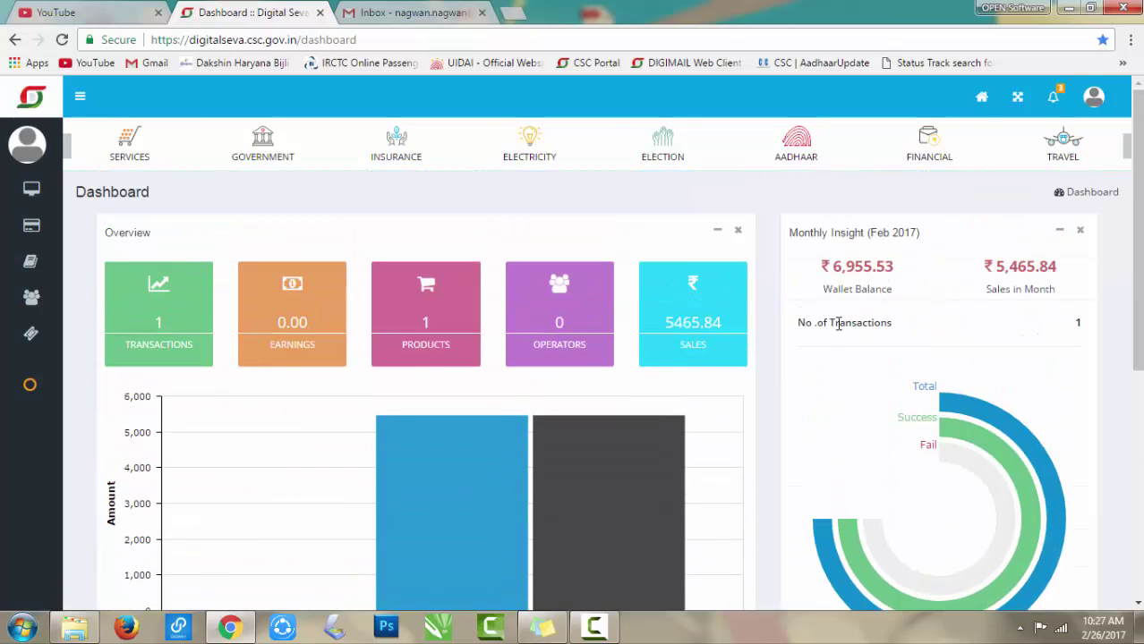
{"action": "scroll", "coordinate": [822, 347], "scroll_direction": "down", "scroll_amount": 3}
{"action": "scroll", "coordinate": [821, 347], "scroll_direction": "down", "scroll_amount": 2}
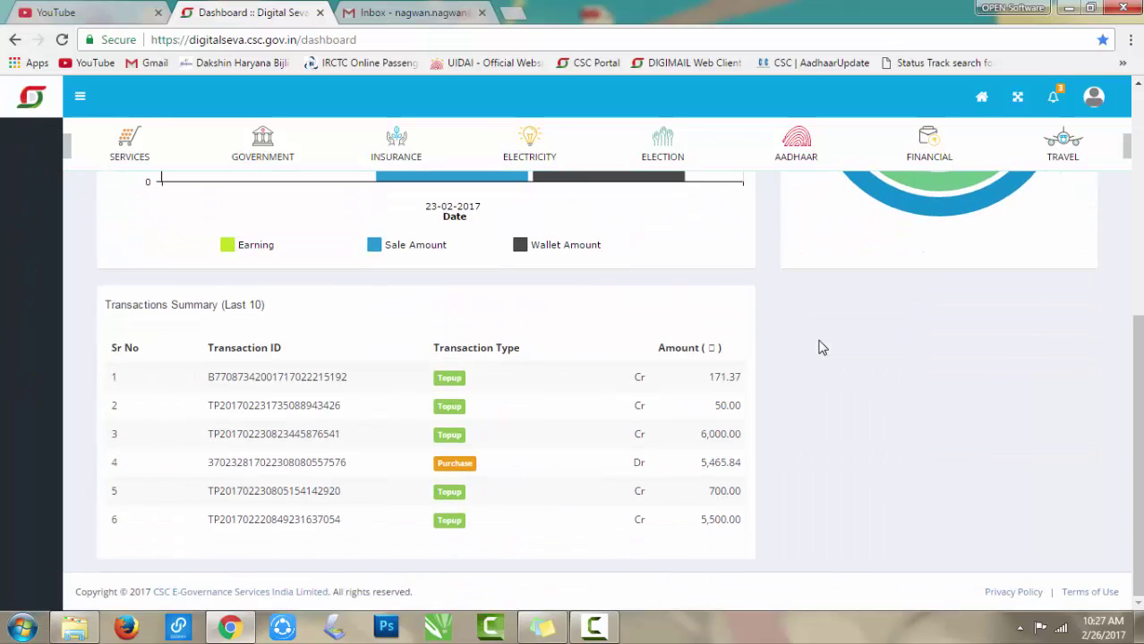
{"action": "scroll", "coordinate": [821, 347], "scroll_direction": "up", "scroll_amount": 3}
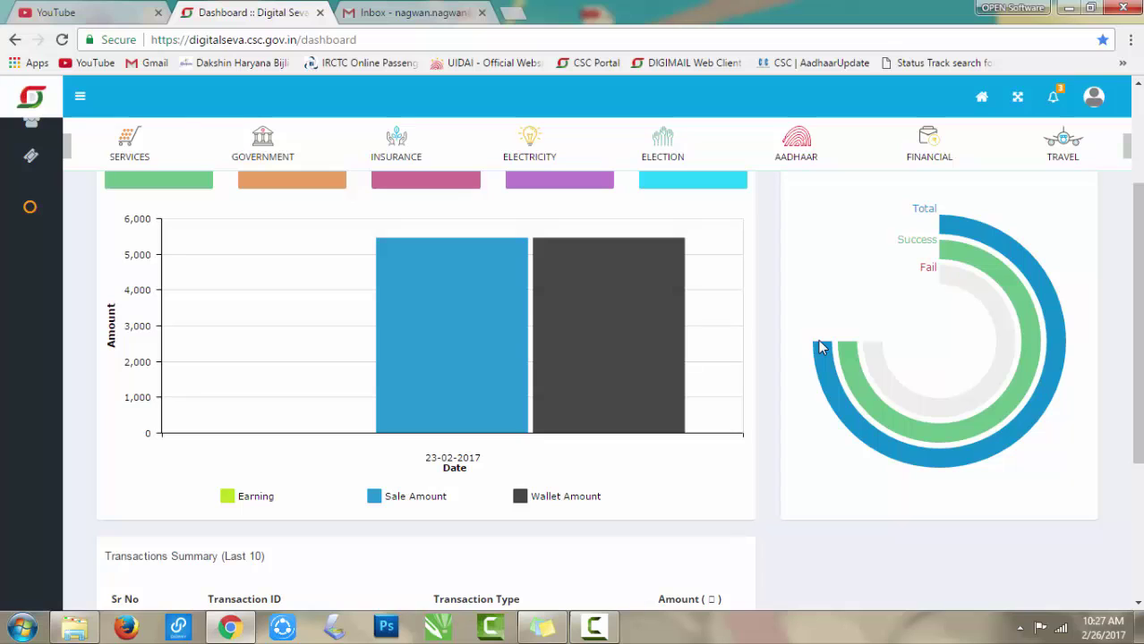
{"action": "scroll", "coordinate": [821, 347], "scroll_direction": "up", "scroll_amount": 2}
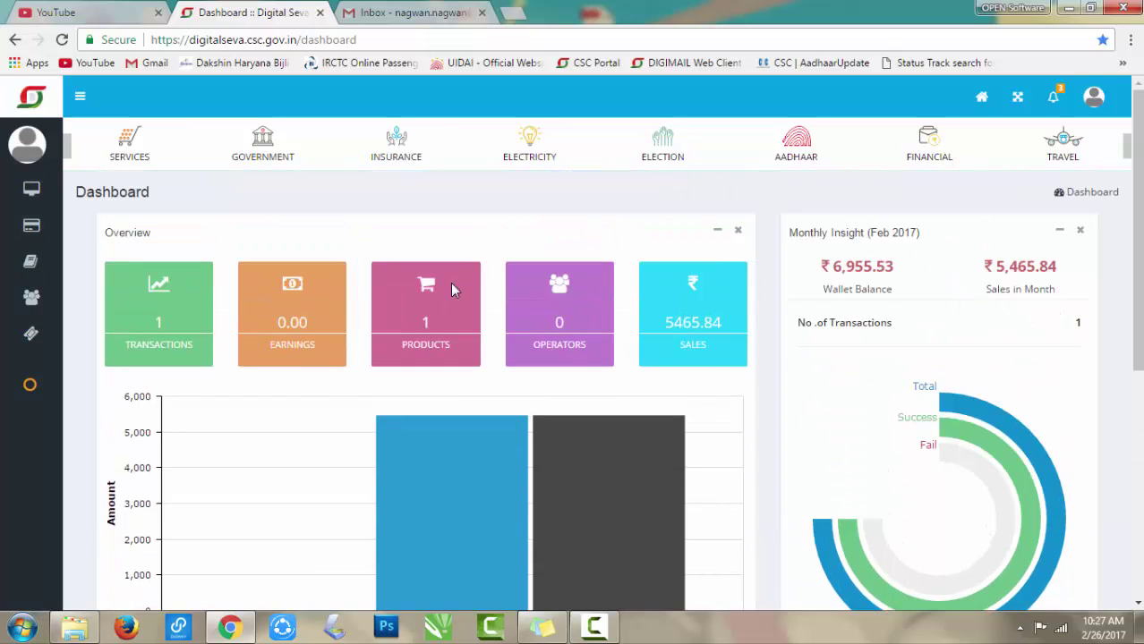
- Open the wallet's Balance Transfer page and dismiss the Windows color scheme prompt
{"action": "mouse_move", "coordinate": [39, 242]}
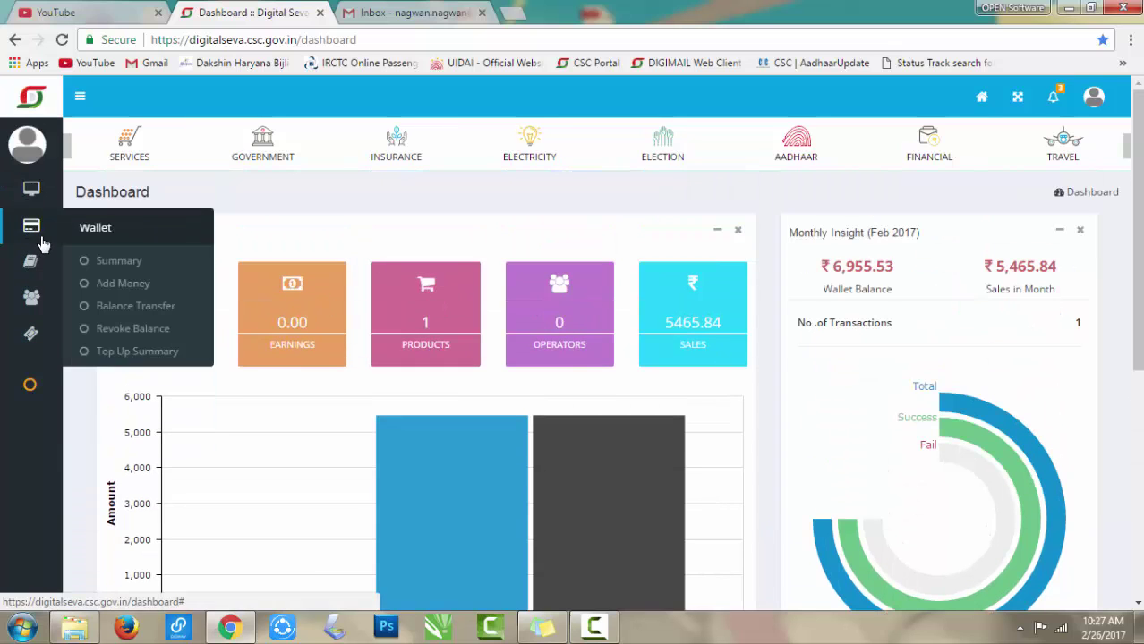
{"action": "left_click", "coordinate": [129, 312]}
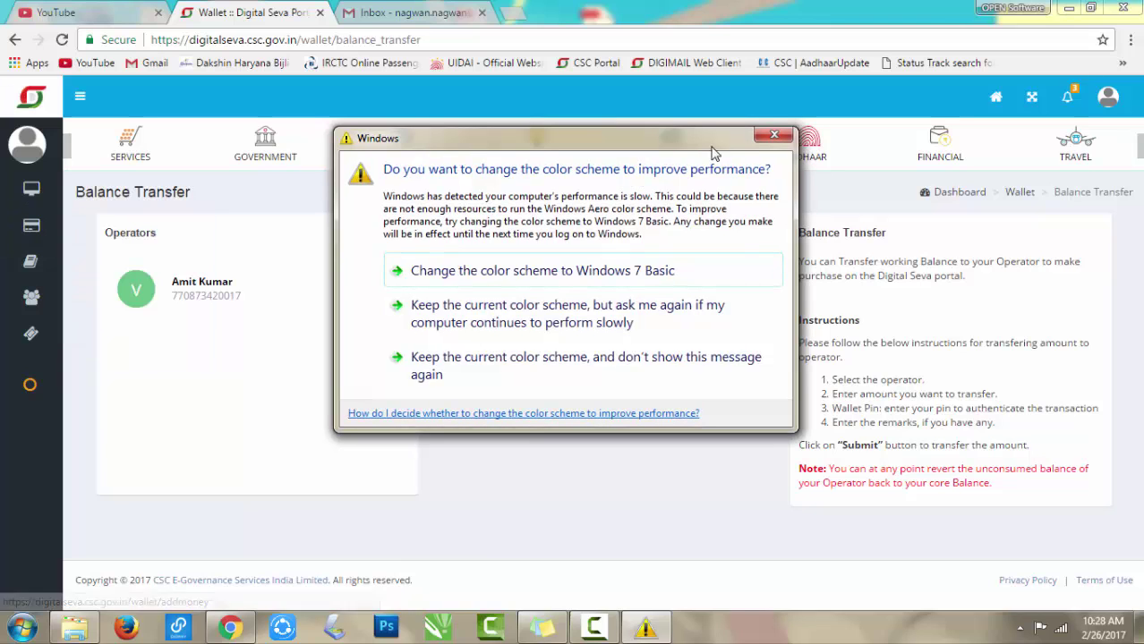
{"action": "left_click", "coordinate": [774, 135]}
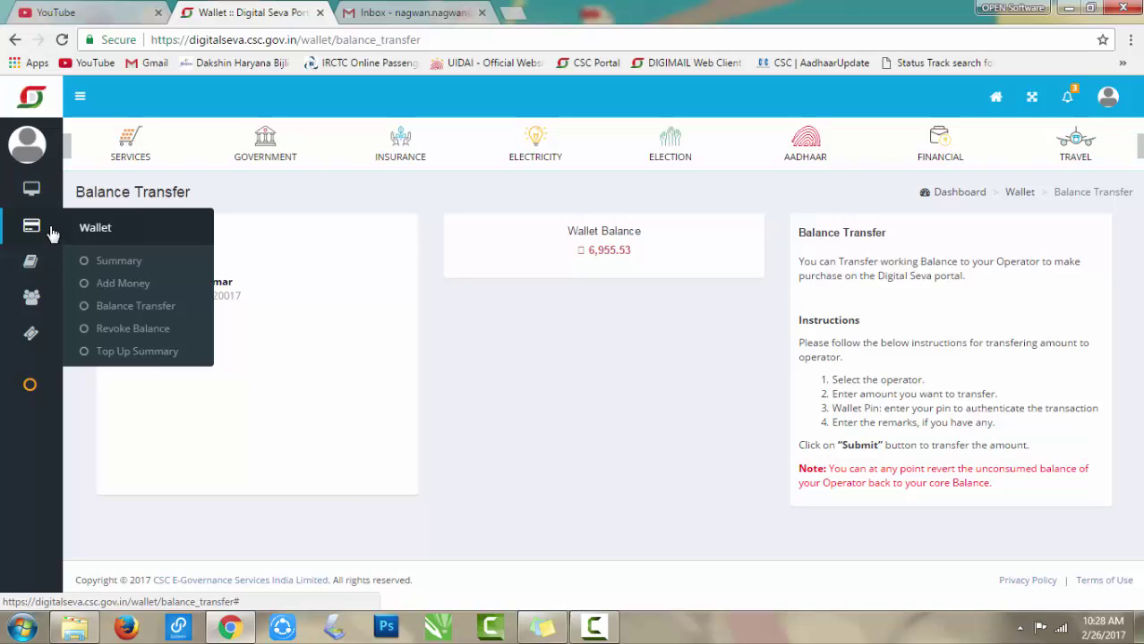
- Look over the Passbook options such as Order History and Wallet Ledger, dismissing the Windows color scheme prompt
{"action": "mouse_move", "coordinate": [33, 261]}
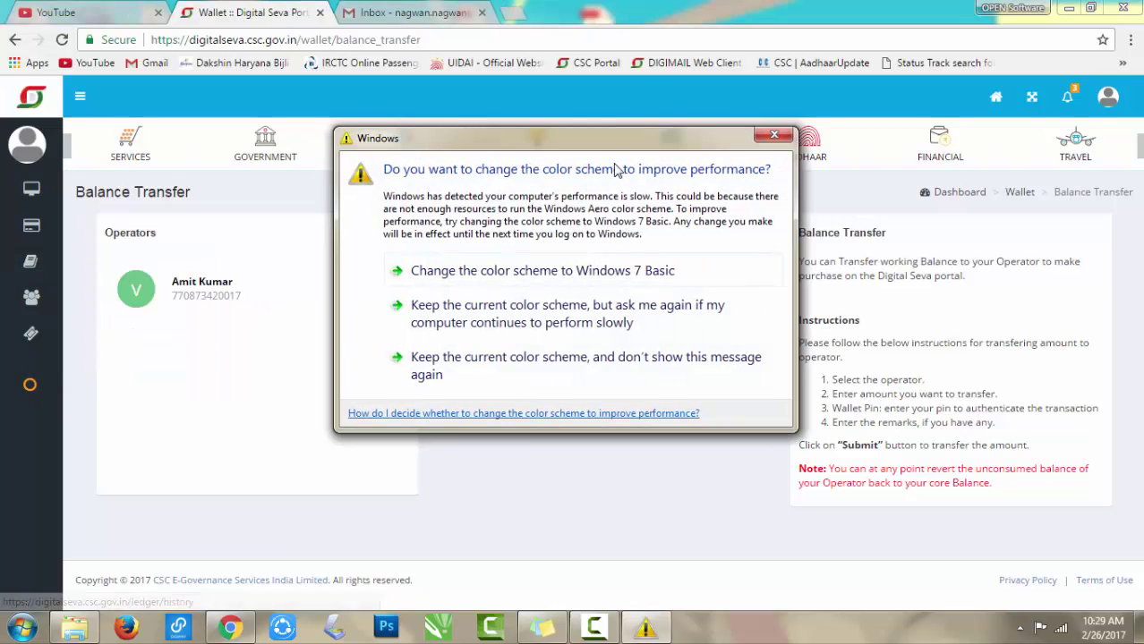
{"action": "left_click", "coordinate": [776, 140]}
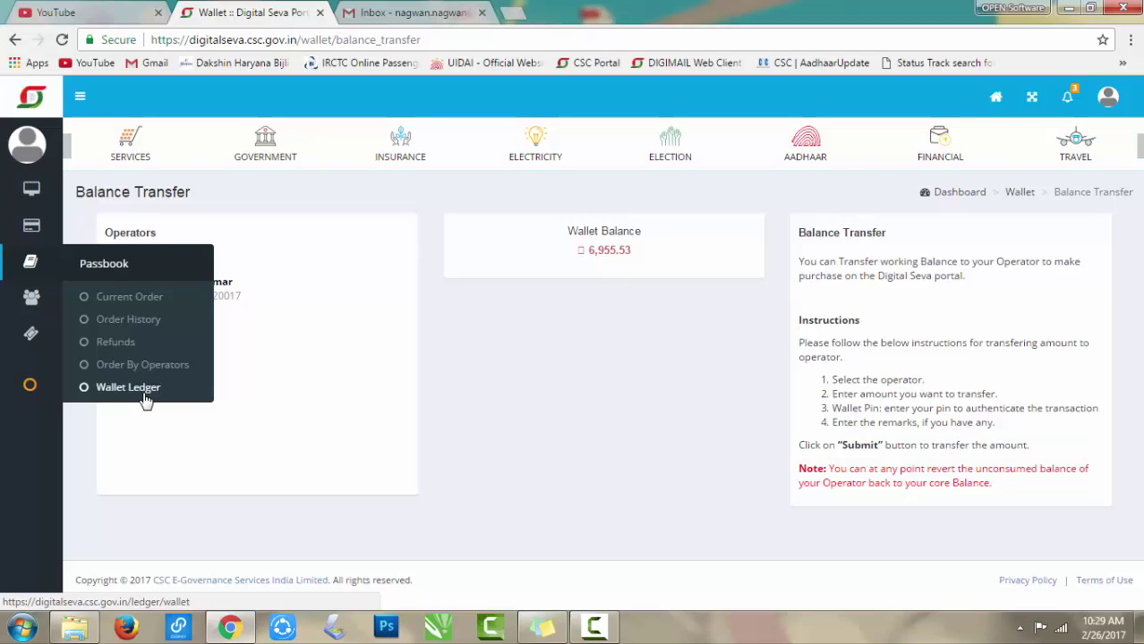
{"action": "mouse_move", "coordinate": [32, 303]}
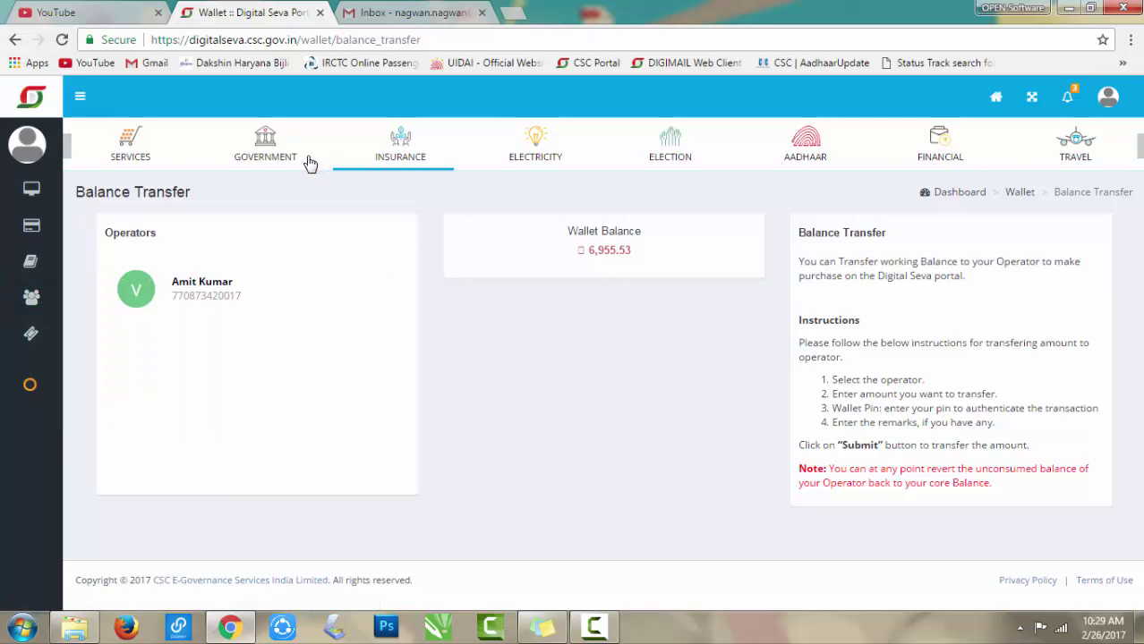
- Return to the services catalogue and try to add the Flight Tickets service to the wishlist
{"action": "left_click", "coordinate": [138, 162]}
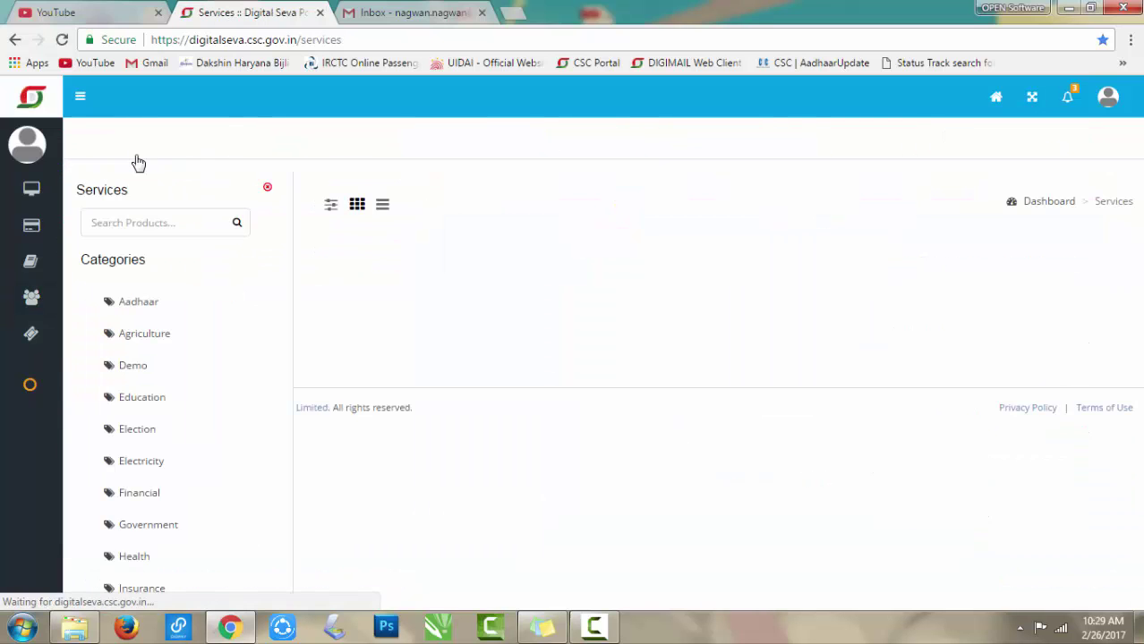
{"action": "scroll", "coordinate": [358, 322], "scroll_direction": "down", "scroll_amount": 2}
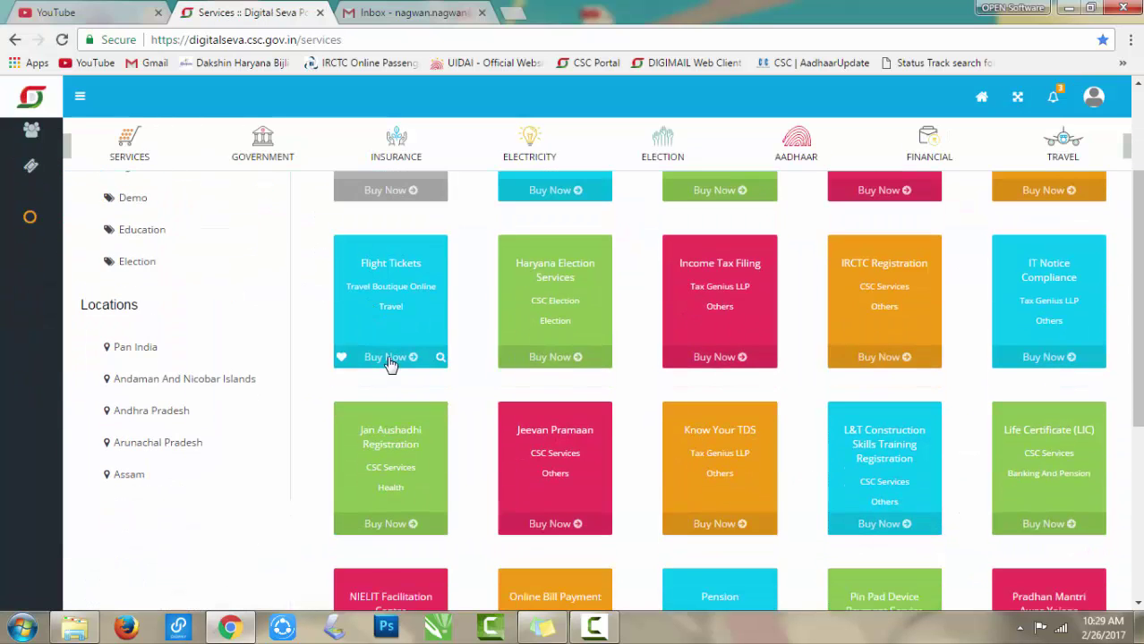
{"action": "left_click", "coordinate": [344, 359]}
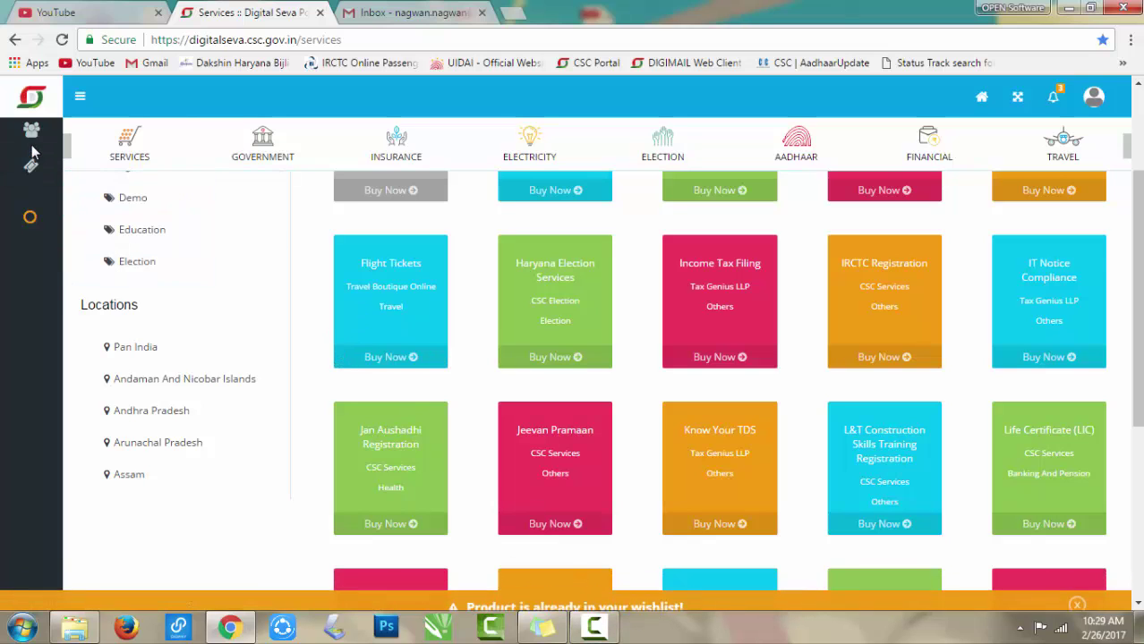
- Look over the Account and Support options and open the Create Ticket form
{"action": "scroll", "coordinate": [32, 152], "scroll_direction": "up", "scroll_amount": 2}
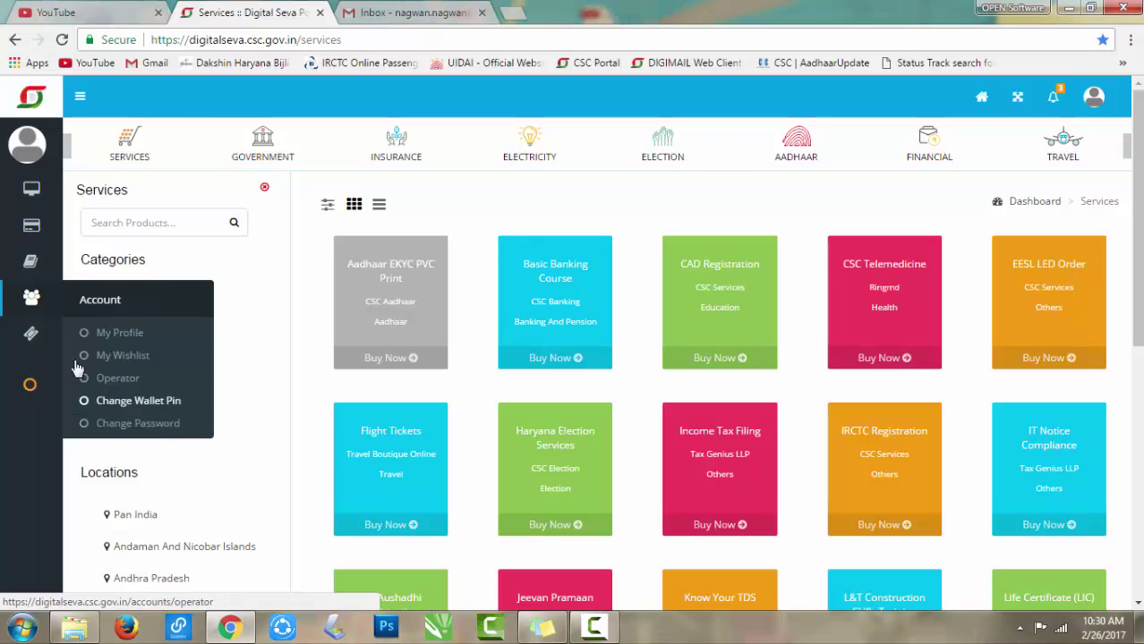
{"action": "mouse_move", "coordinate": [32, 340]}
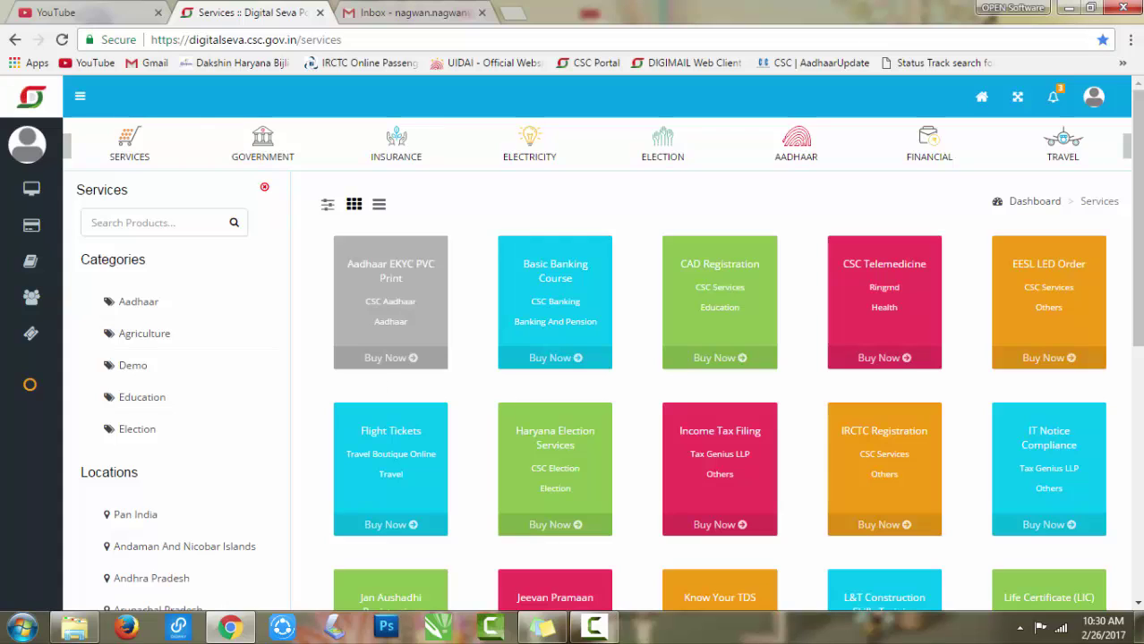
{"action": "mouse_move", "coordinate": [16, 319]}
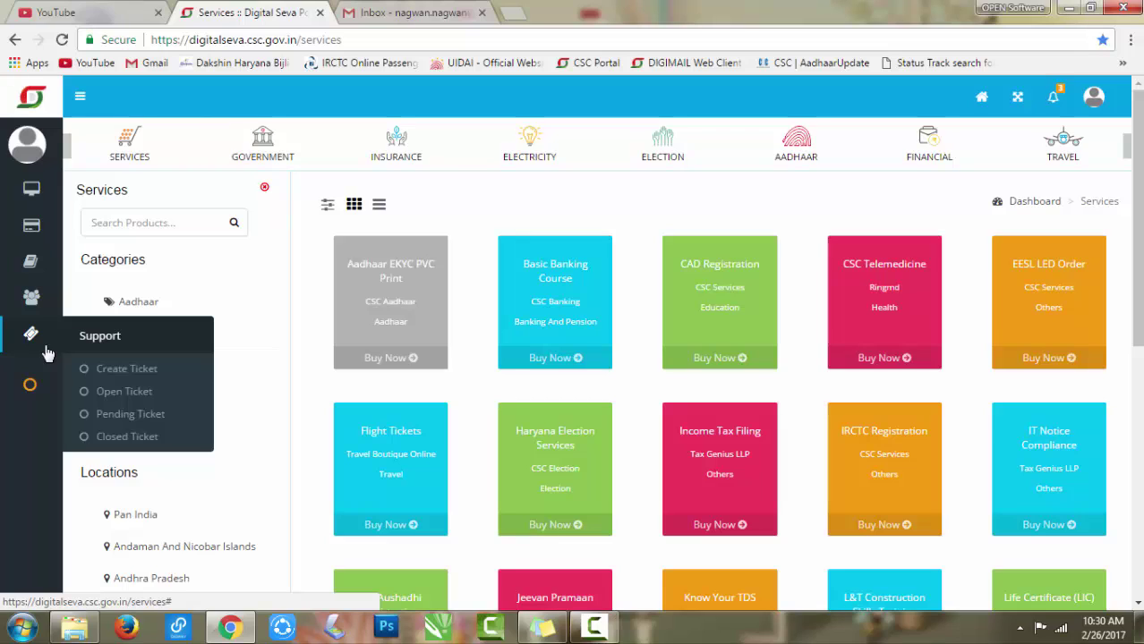
{"action": "left_click", "coordinate": [103, 369]}
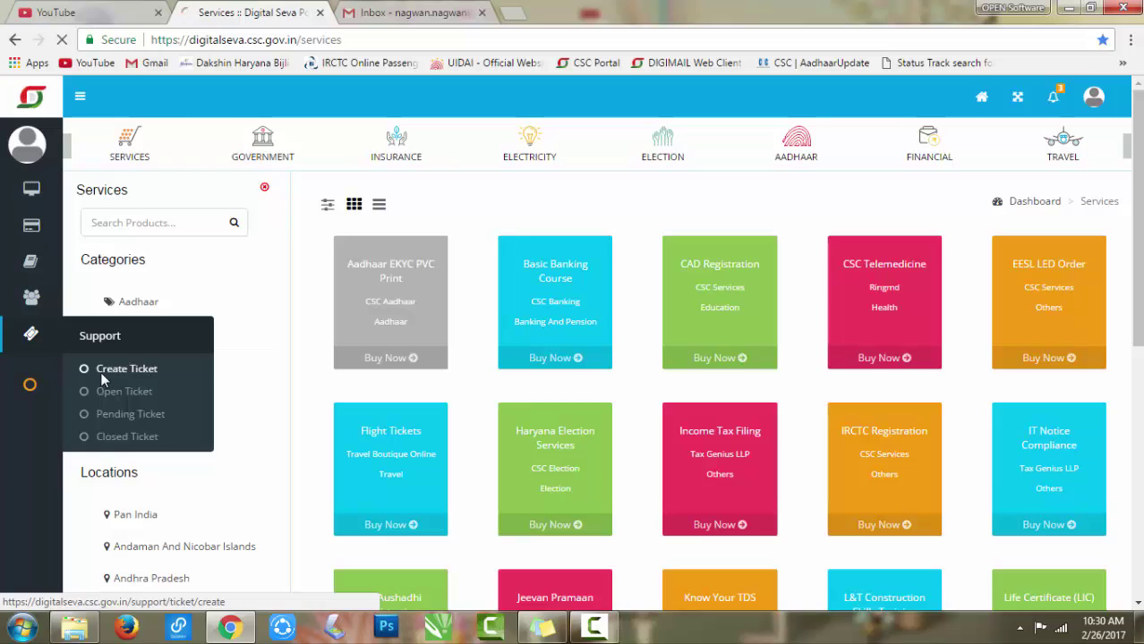
- Examine the new ticket's Category choices and its Subject and Message fields without filling them in
{"action": "left_click", "coordinate": [266, 293]}
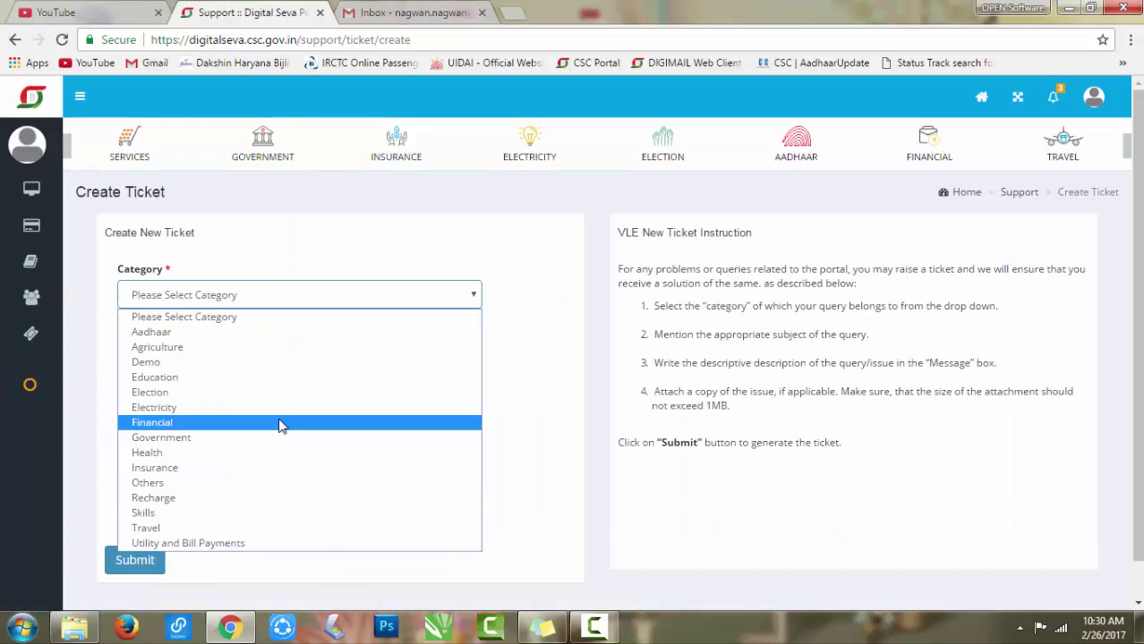
{"action": "left_click", "coordinate": [293, 296]}
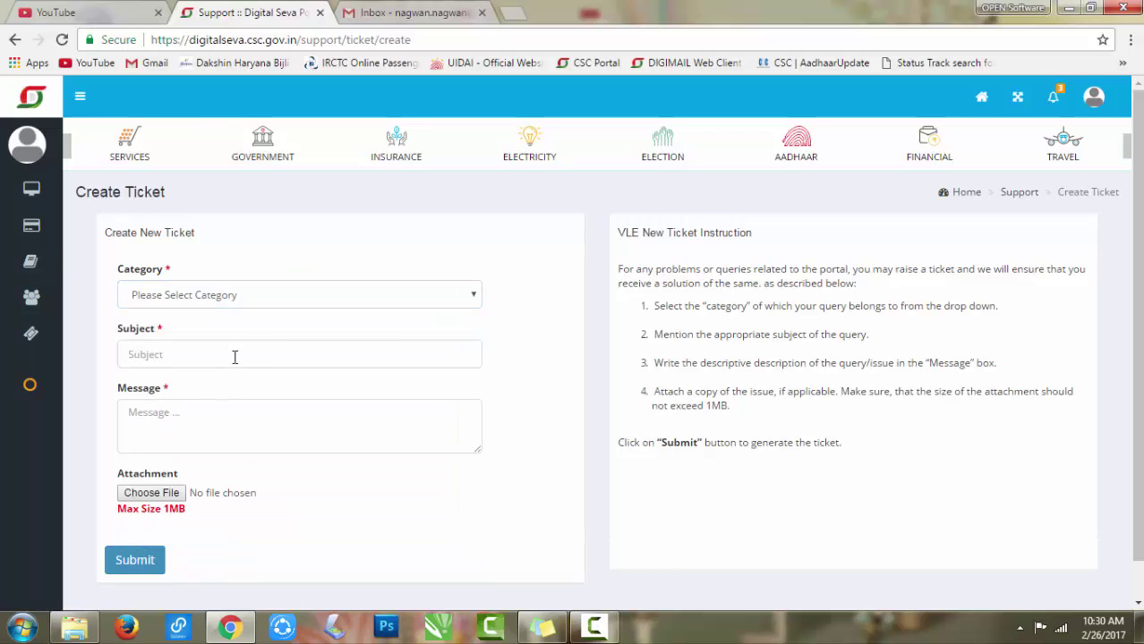
{"action": "left_click", "coordinate": [237, 354]}
{"action": "key", "text": "Tab"}
- View the services offered under Aadhaar and return to the dashboard
{"action": "left_click", "coordinate": [809, 151]}
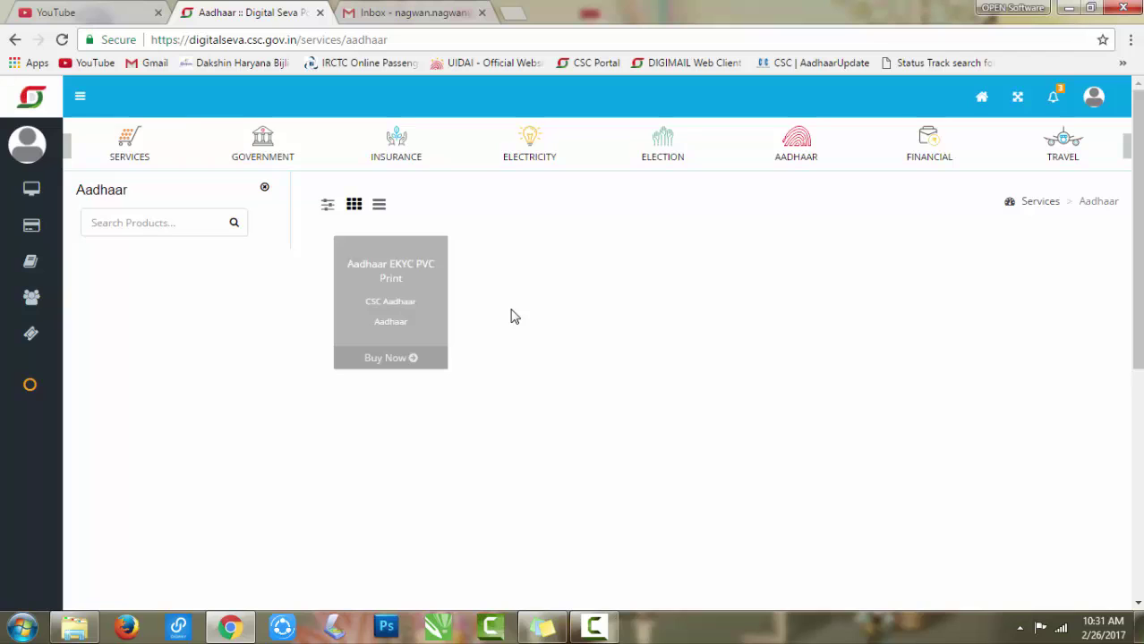
{"action": "left_click", "coordinate": [31, 186]}
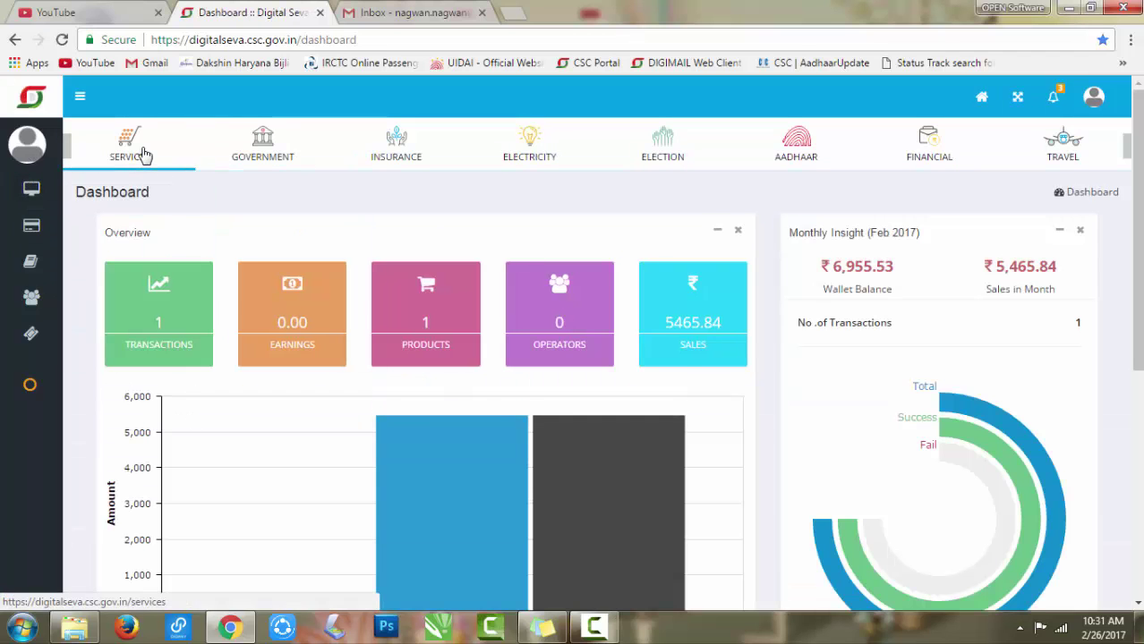
- Open the full services catalogue and filter it by the Recharge category
{"action": "left_click", "coordinate": [140, 154]}
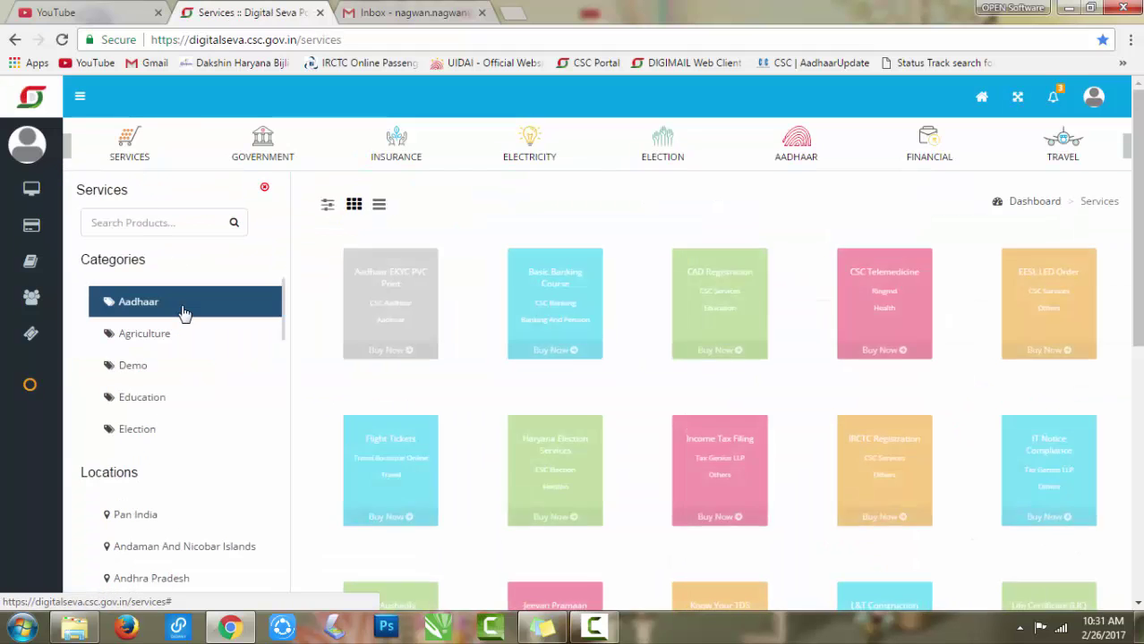
{"action": "scroll", "coordinate": [175, 367], "scroll_direction": "down", "scroll_amount": 4}
{"action": "left_click", "coordinate": [190, 352]}
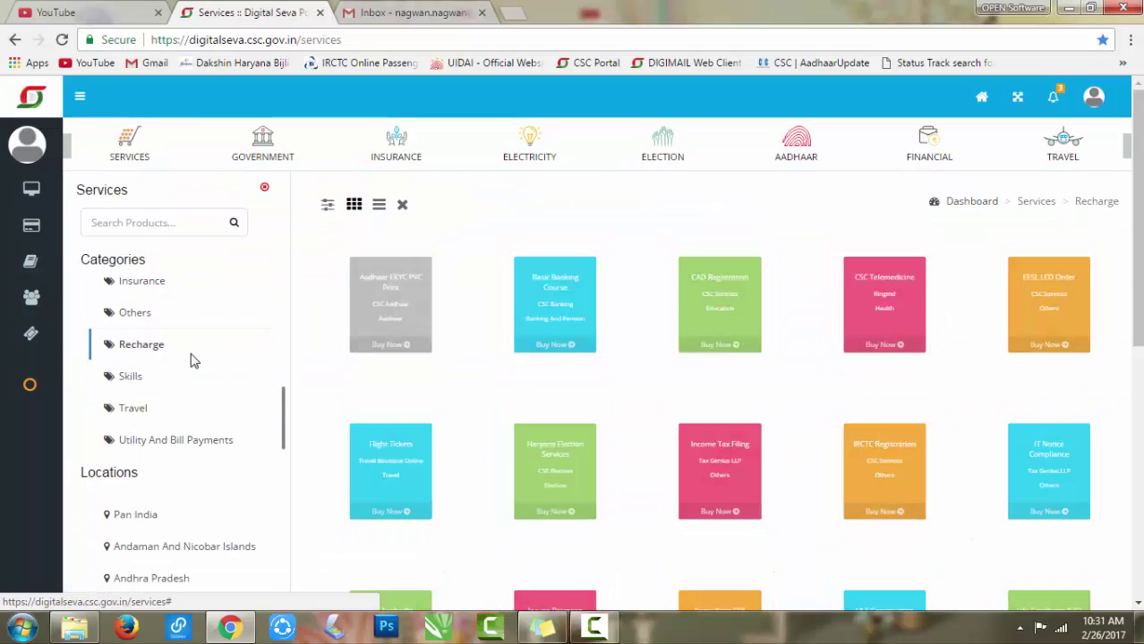
- Bring the Health and Education service categories into view and read the Portal Services notification
{"action": "left_click", "coordinate": [1126, 148]}
{"action": "left_click", "coordinate": [1127, 148]}
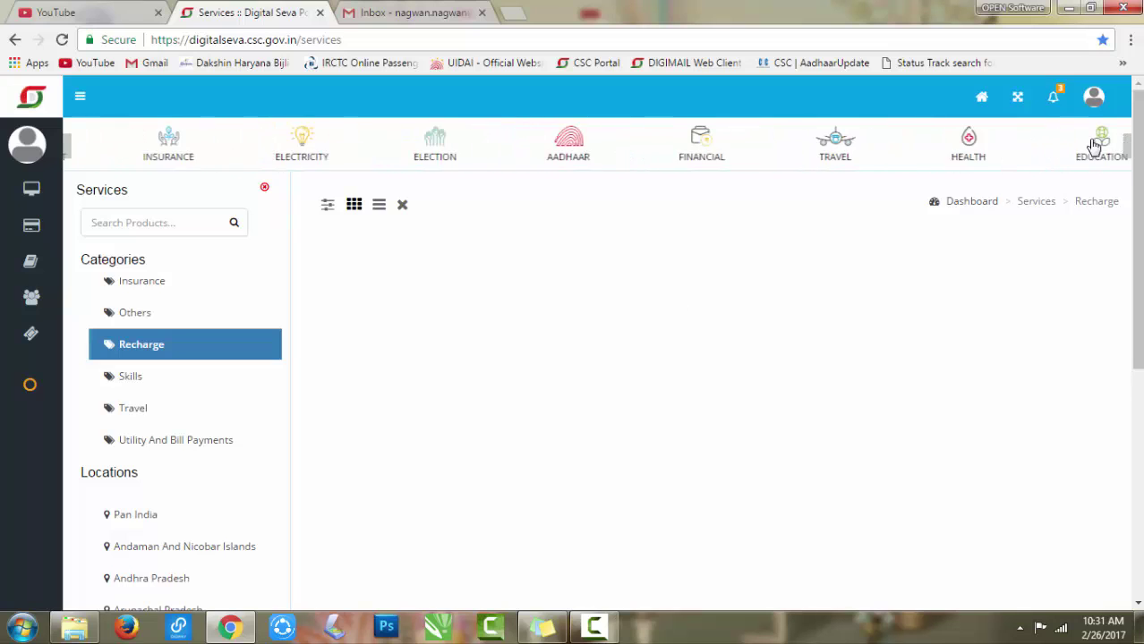
{"action": "left_click", "coordinate": [1052, 97]}
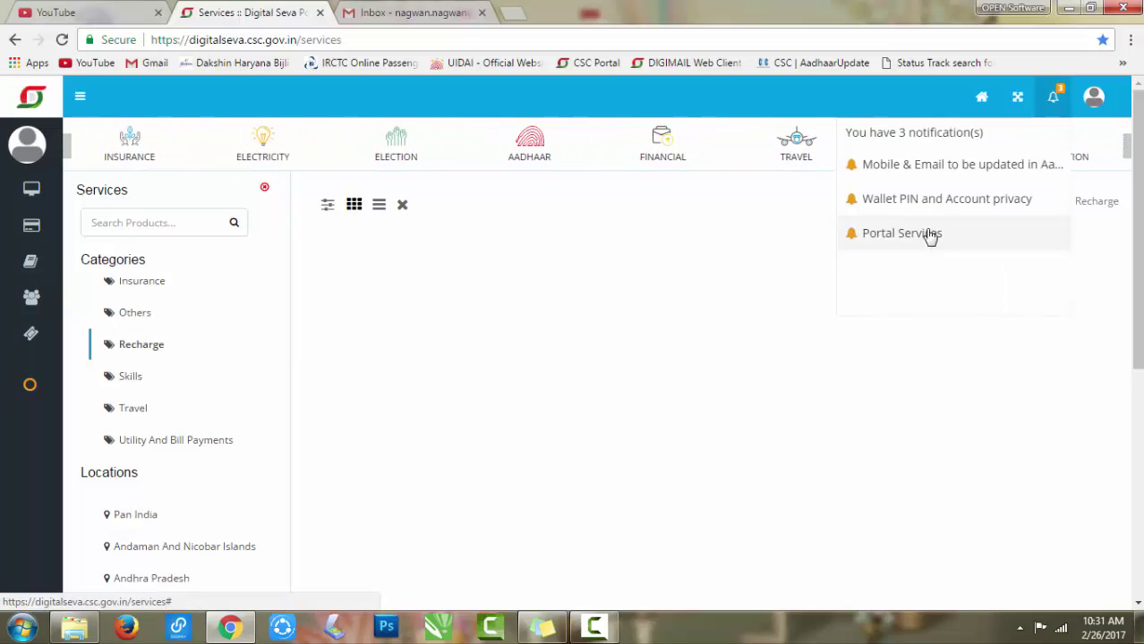
{"action": "mouse_move", "coordinate": [927, 221]}
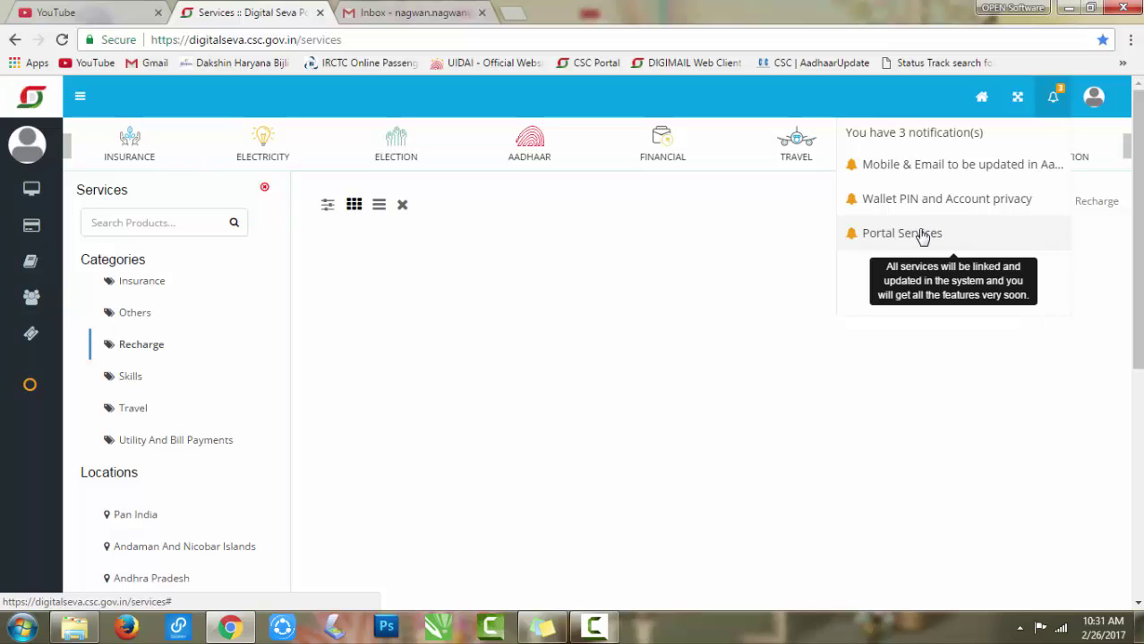
{"action": "left_click", "coordinate": [695, 273]}
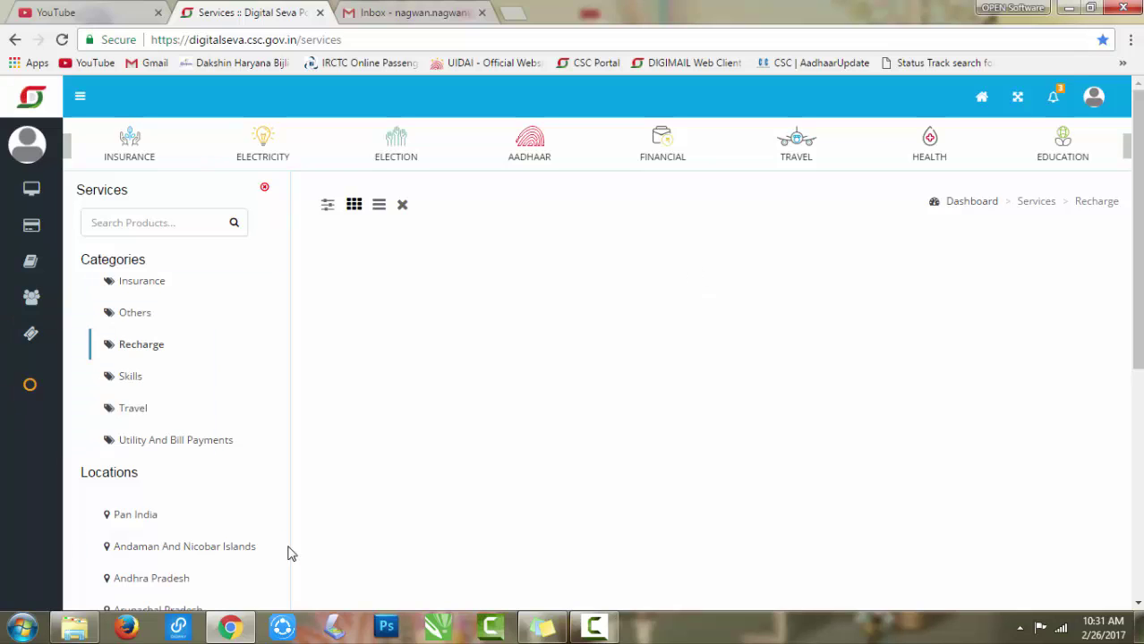
- Look through the states in the services catalogue's Locations filter
{"action": "scroll", "coordinate": [273, 511], "scroll_direction": "down", "scroll_amount": 2}
{"action": "scroll", "coordinate": [396, 473], "scroll_direction": "down", "scroll_amount": 1}
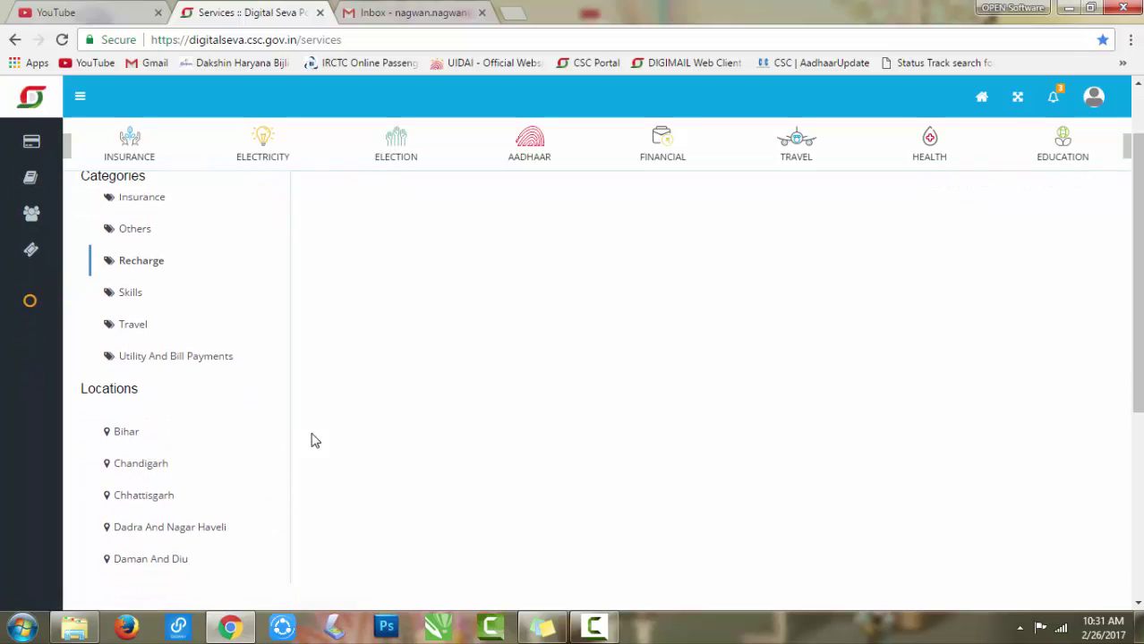
{"action": "scroll", "coordinate": [424, 454], "scroll_direction": "up", "scroll_amount": 1}
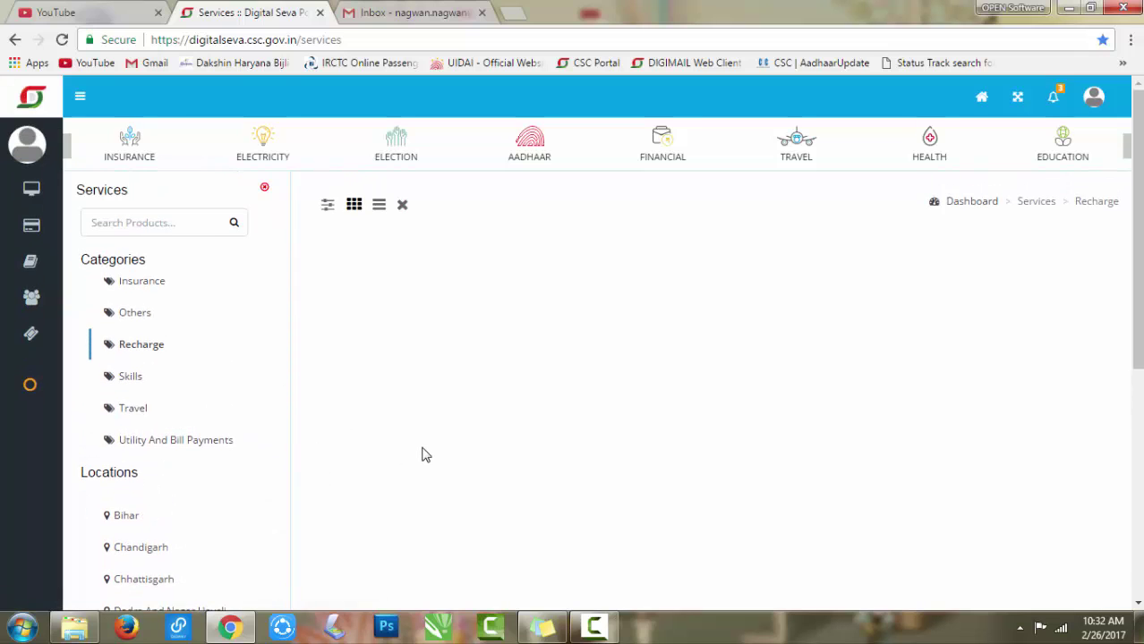